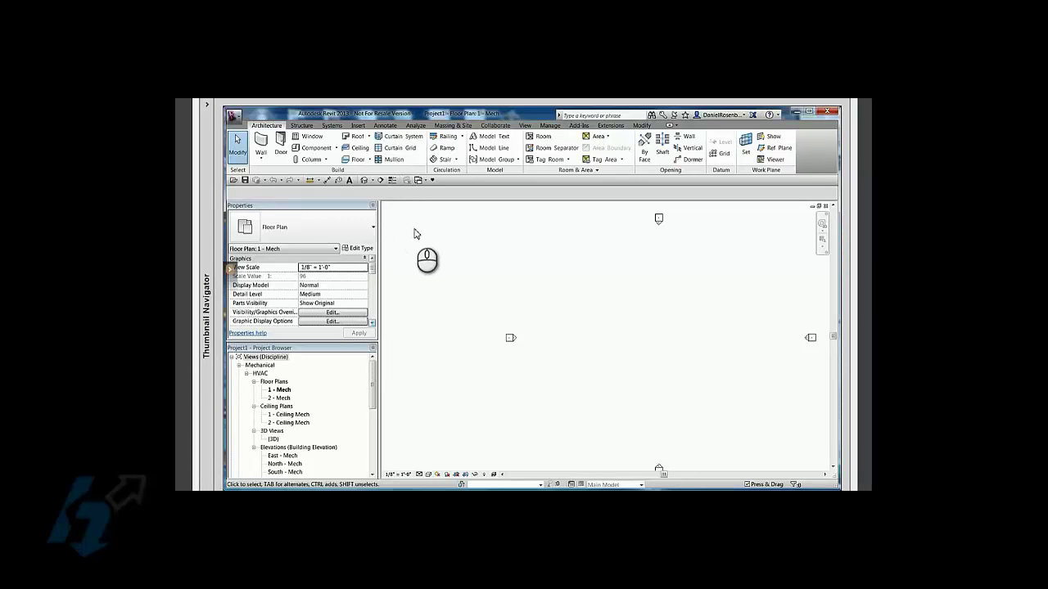
Browse the HVAC and Plumbing view groups and scroll Properties to 1 - Mech's Sub-Discipline (HVAC).
{"action": "left_click", "coordinate": [464, 260]}
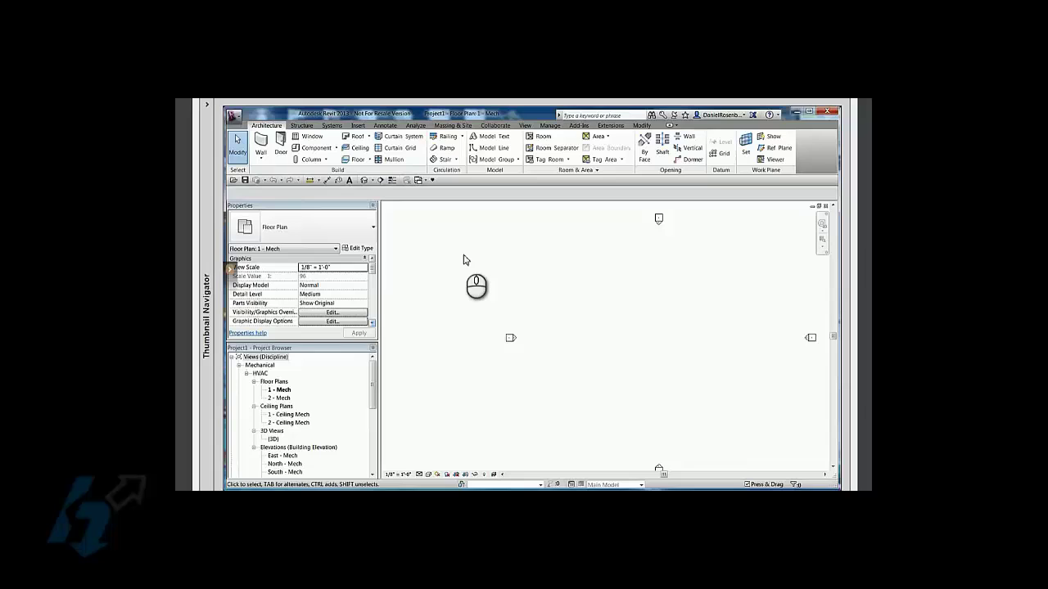
{"action": "left_click", "coordinate": [373, 378]}
{"action": "mouse_move", "coordinate": [373, 378]}
{"action": "left_mouse_down"}
{"action": "mouse_move", "coordinate": [373, 416]}
{"action": "mouse_move", "coordinate": [373, 362]}
{"action": "left_mouse_up"}
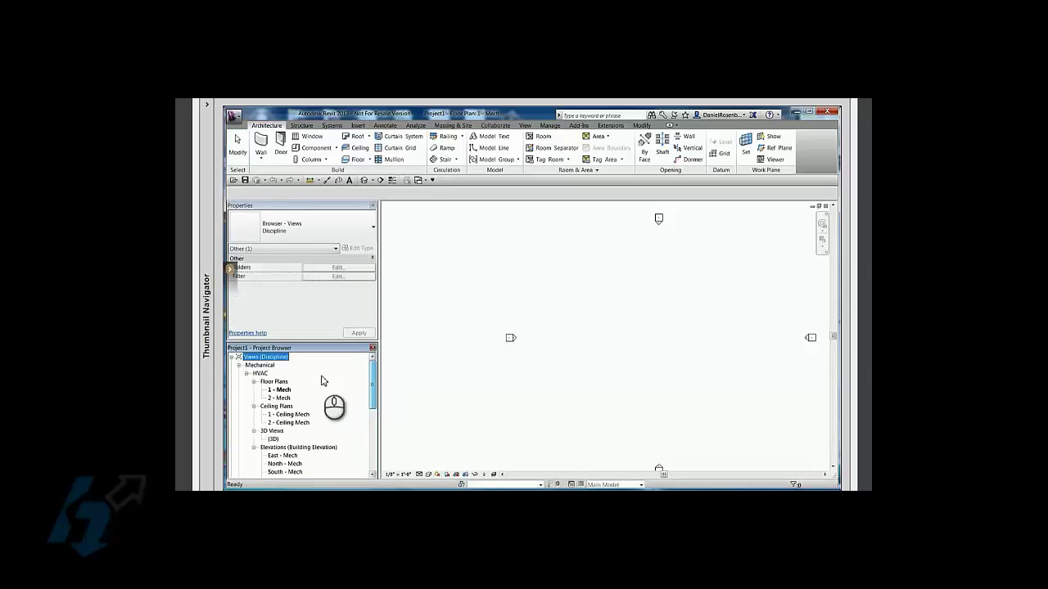
{"action": "left_click", "coordinate": [408, 379]}
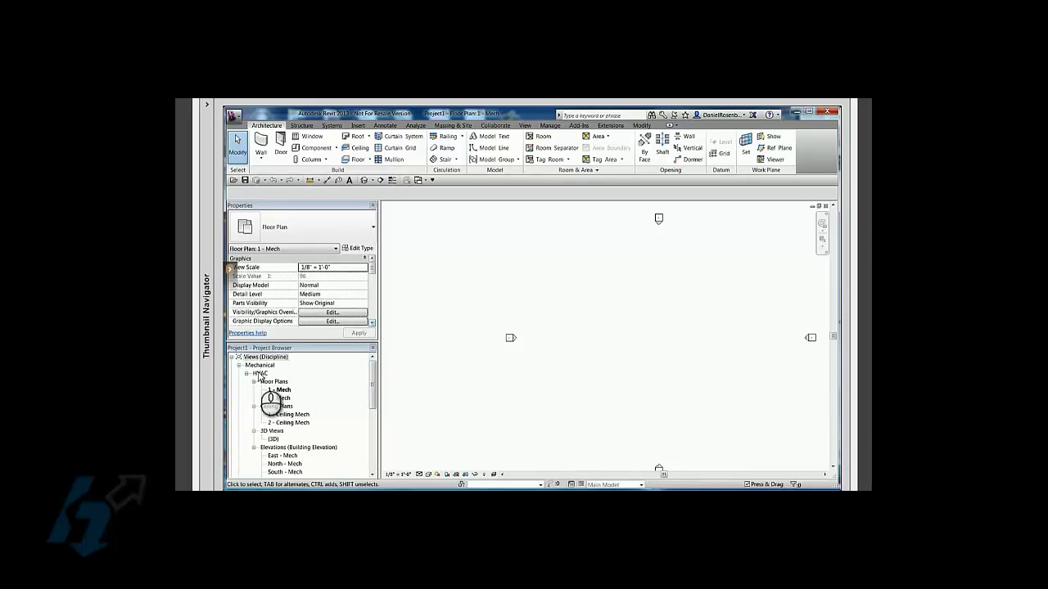
{"action": "left_click", "coordinate": [259, 374]}
{"action": "mouse_move", "coordinate": [371, 383]}
{"action": "left_mouse_down"}
{"action": "mouse_move", "coordinate": [369, 442]}
{"action": "mouse_move", "coordinate": [365, 385]}
{"action": "left_mouse_up"}
{"action": "left_click", "coordinate": [265, 423]}
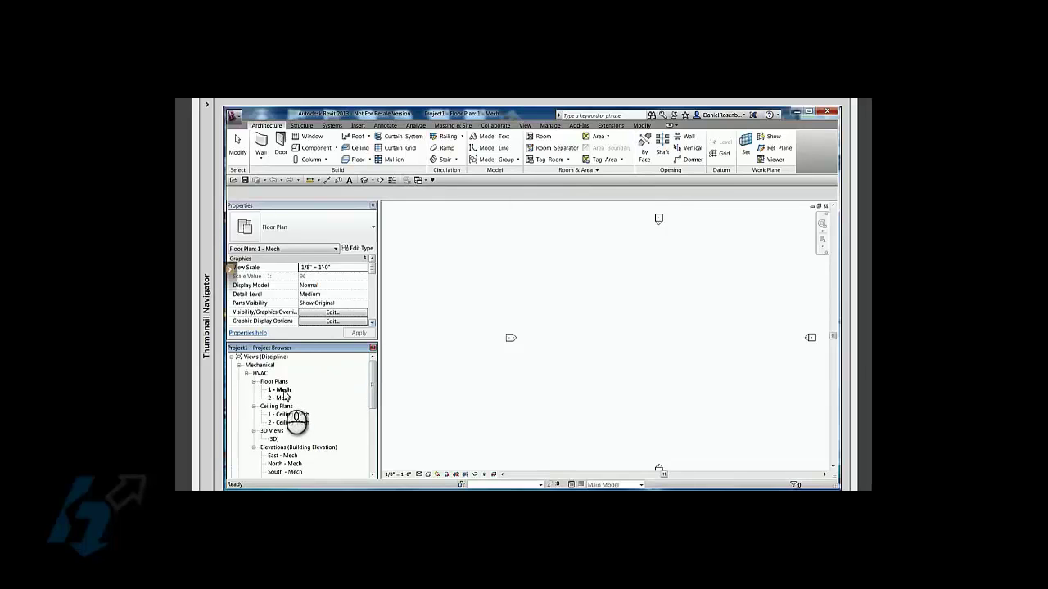
{"action": "left_click_drag", "start_coordinate": [372, 266], "coordinate": [326, 271]}
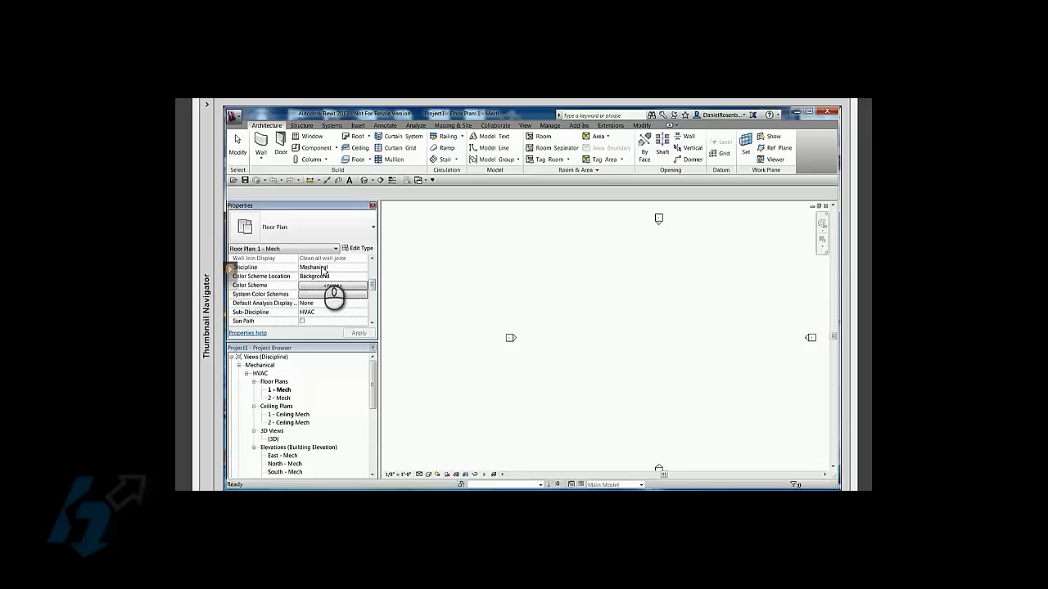
Change the 1 - Mech floor plan's Sub-Discipline value from HVAC to Working.
{"action": "left_click", "coordinate": [341, 312]}
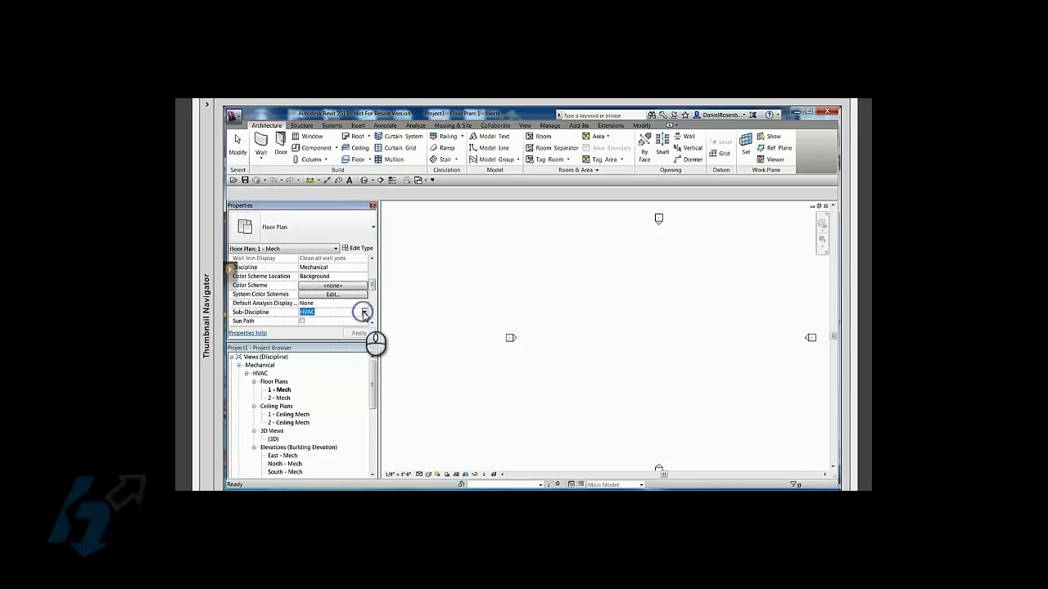
{"action": "left_click", "coordinate": [364, 314]}
{"action": "left_click", "coordinate": [335, 317]}
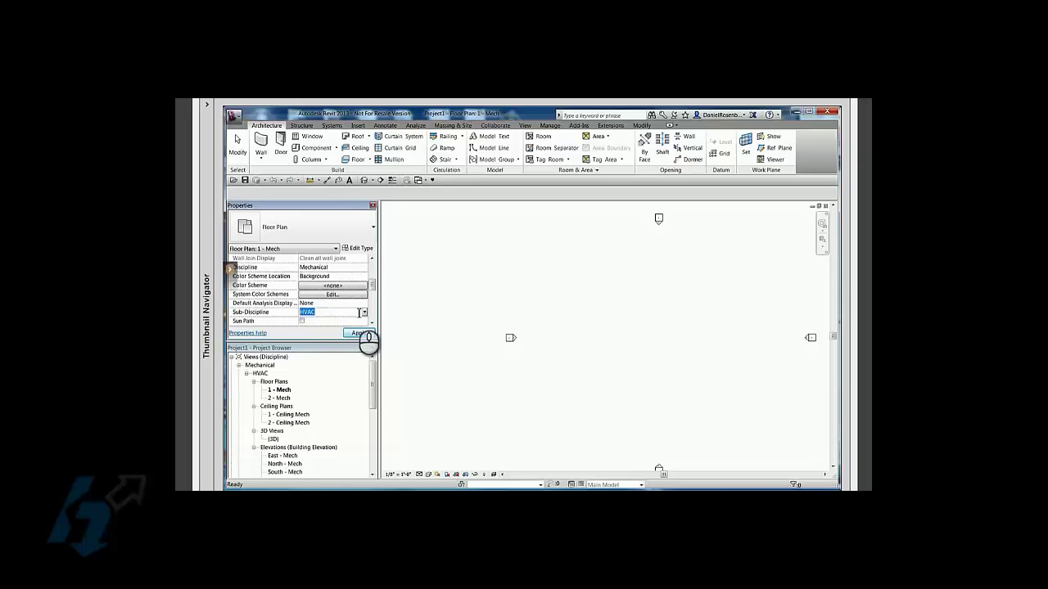
{"action": "left_click", "coordinate": [365, 314]}
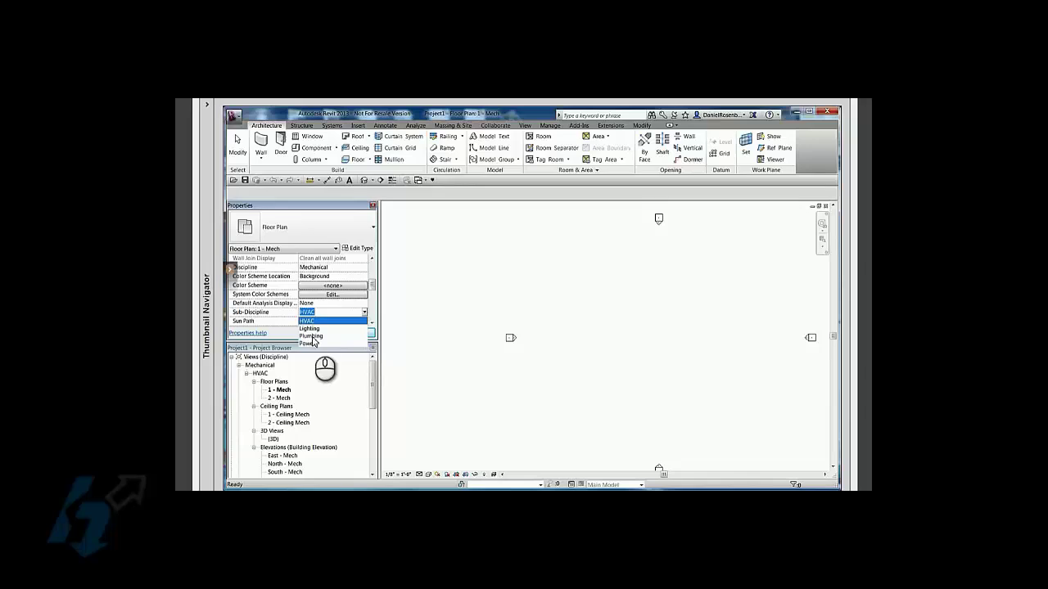
{"action": "left_click", "coordinate": [322, 313]}
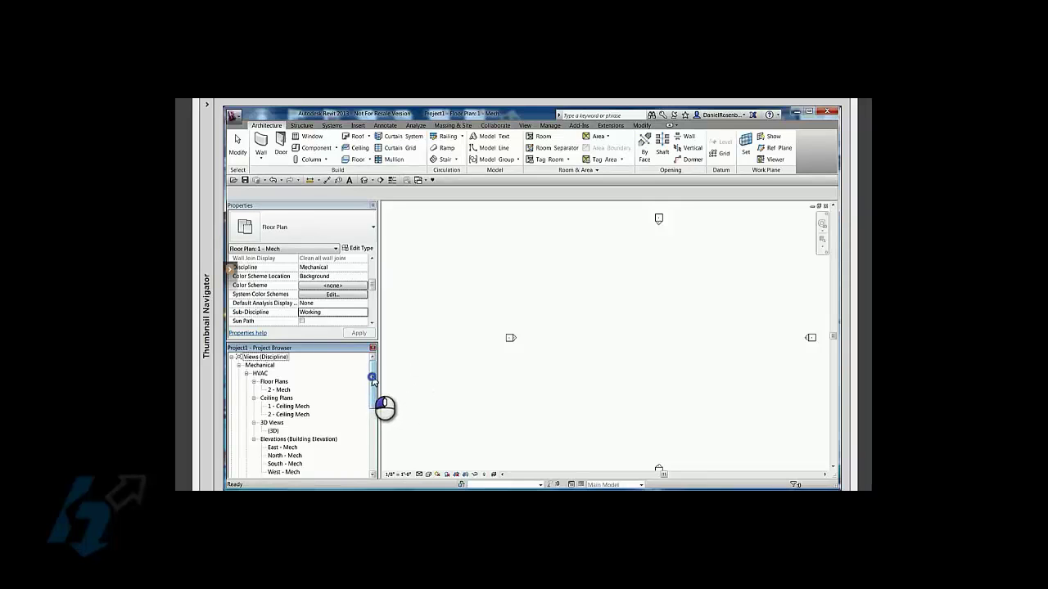
Expand Working > Floor Plans under Mechanical and open the 1 - Mech plan listed there.
{"action": "left_click_drag", "start_coordinate": [372, 378], "coordinate": [368, 394]}
{"action": "left_click", "coordinate": [246, 439]}
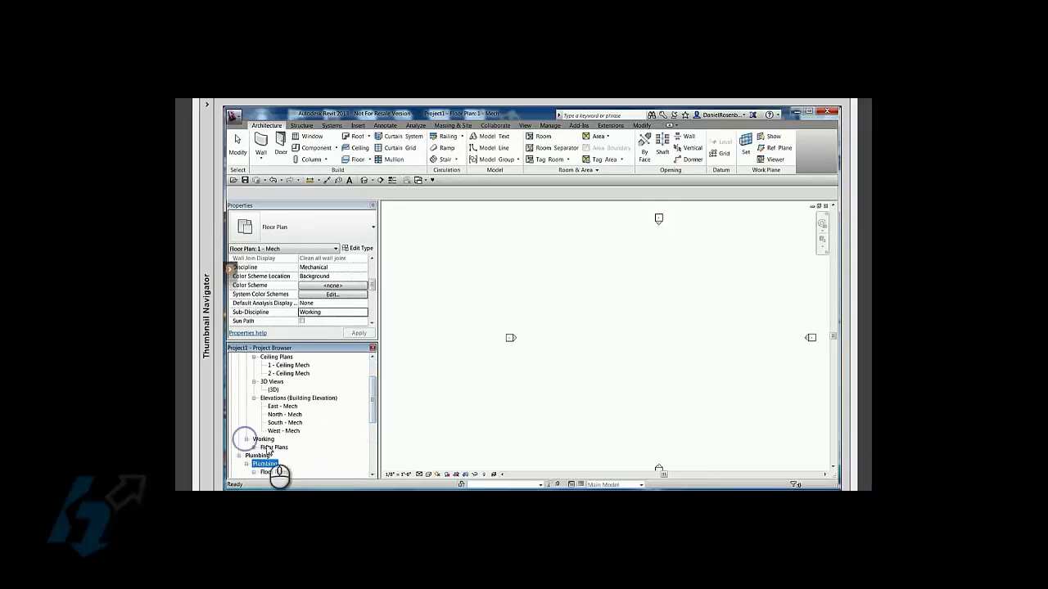
{"action": "left_click", "coordinate": [254, 447]}
{"action": "left_click_drag", "start_coordinate": [372, 408], "coordinate": [366, 411]}
{"action": "double_click", "coordinate": [273, 452]}
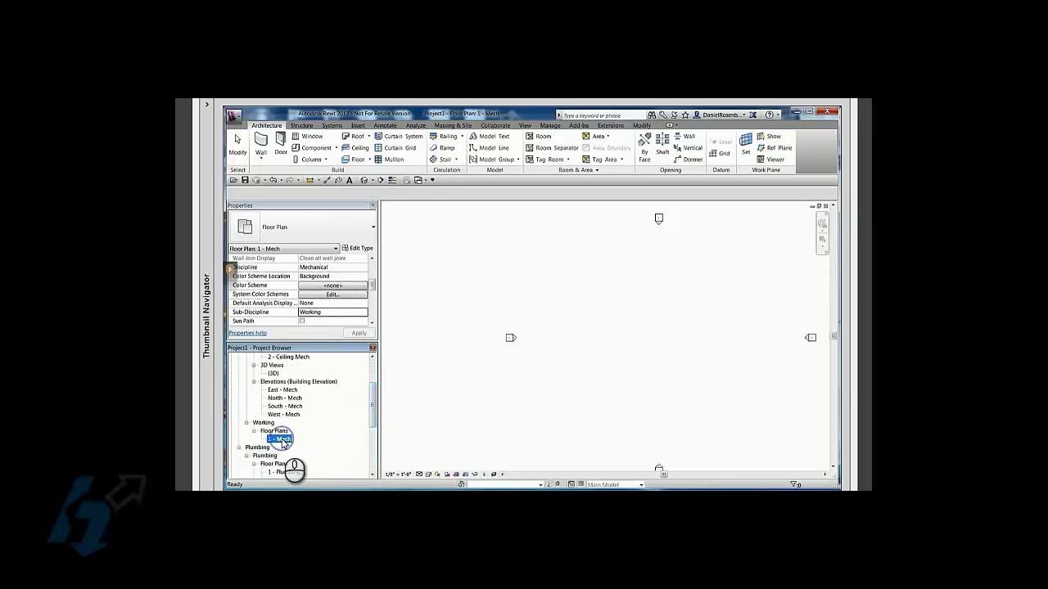
{"action": "left_click_drag", "start_coordinate": [372, 409], "coordinate": [377, 385]}
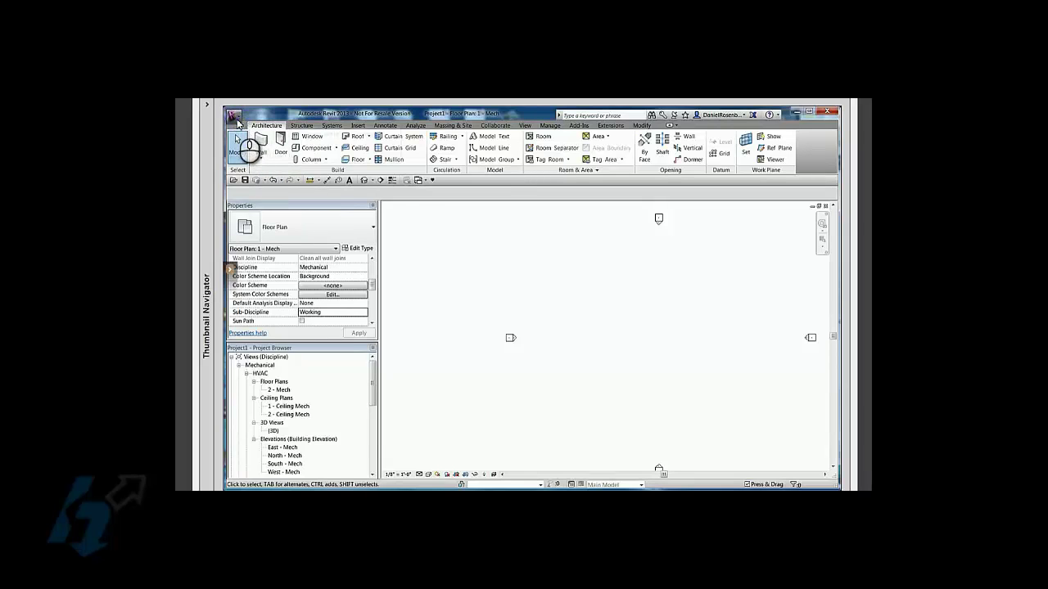
Create a new project, Project2, from the Architectural Template.
{"action": "left_click", "coordinate": [234, 116]}
{"action": "mouse_move", "coordinate": [243, 157]}
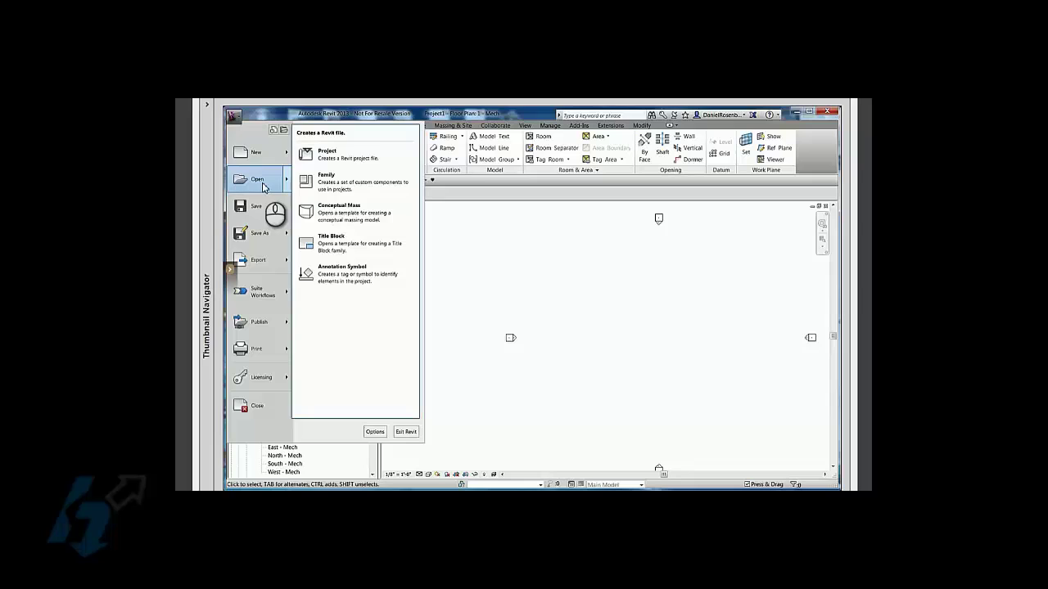
{"action": "left_click", "coordinate": [332, 156]}
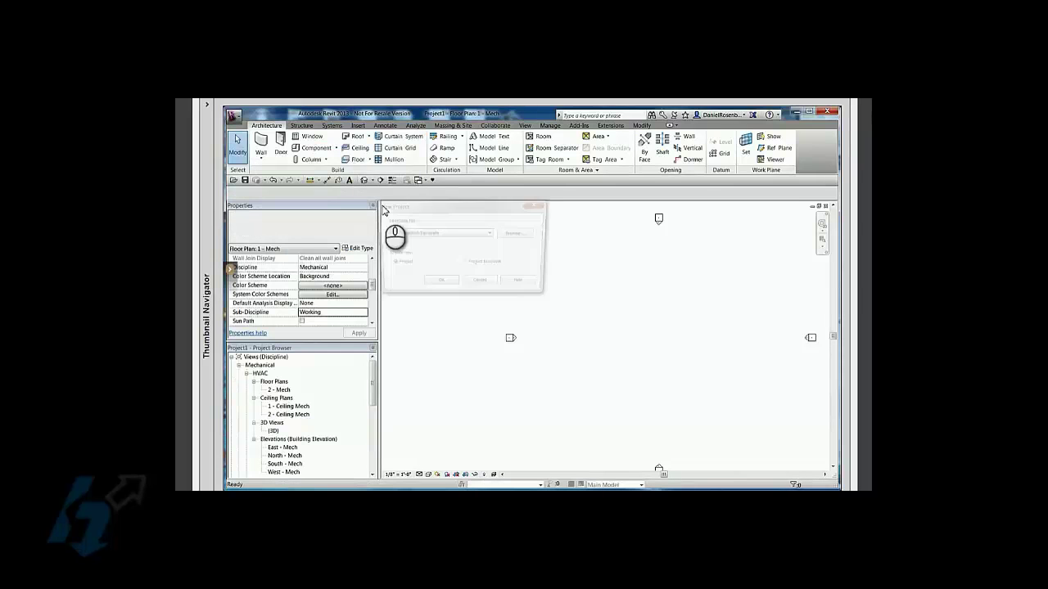
{"action": "left_click", "coordinate": [489, 234]}
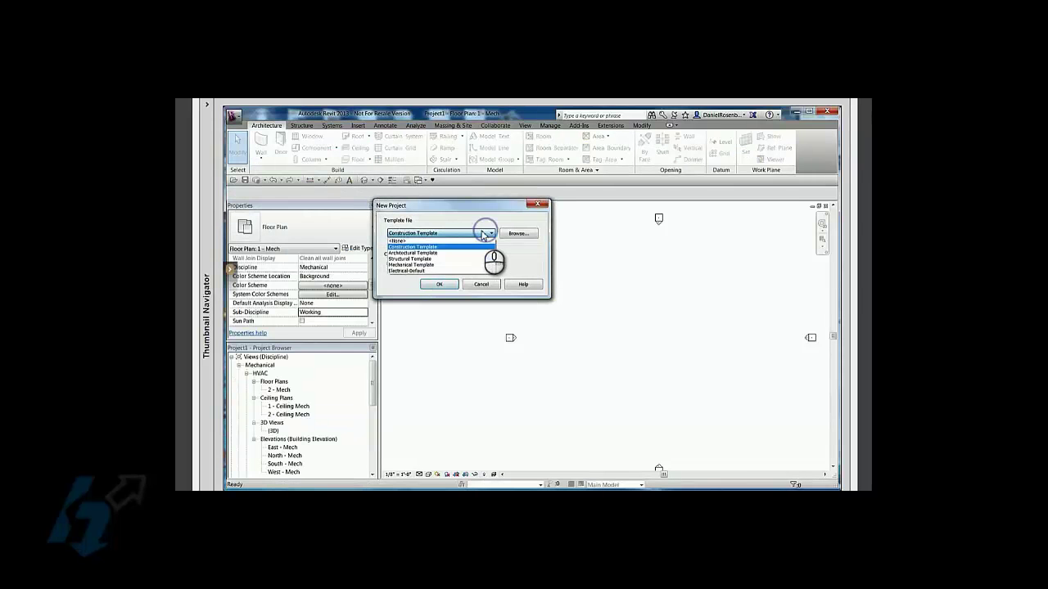
{"action": "left_click", "coordinate": [430, 253]}
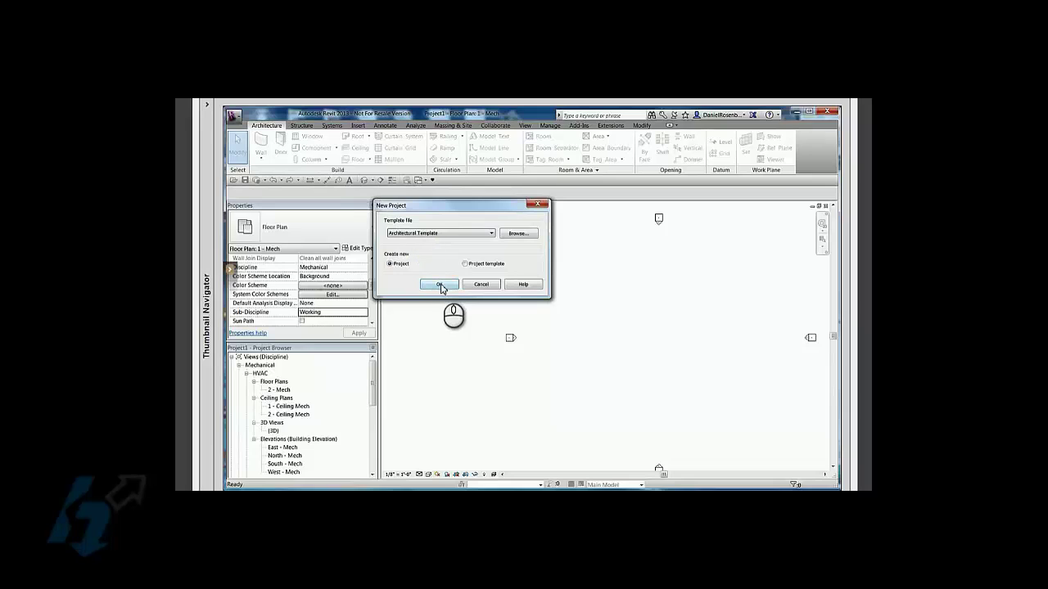
{"action": "left_click", "coordinate": [440, 285]}
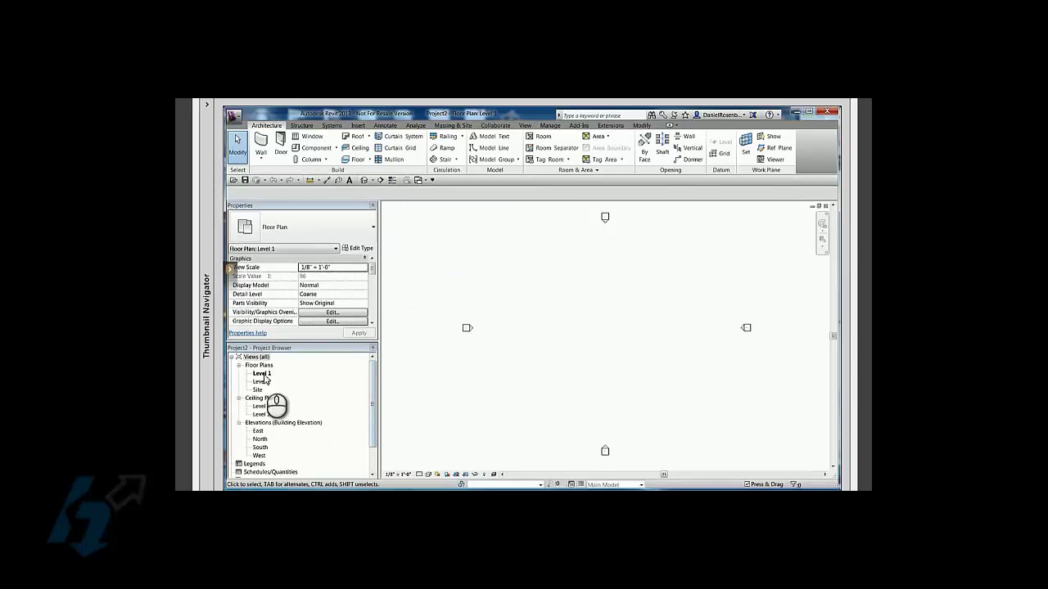
Select the Level 1 floor plan and change its Discipline from Architectural to Structural.
{"action": "left_click", "coordinate": [372, 397]}
{"action": "left_click", "coordinate": [262, 373]}
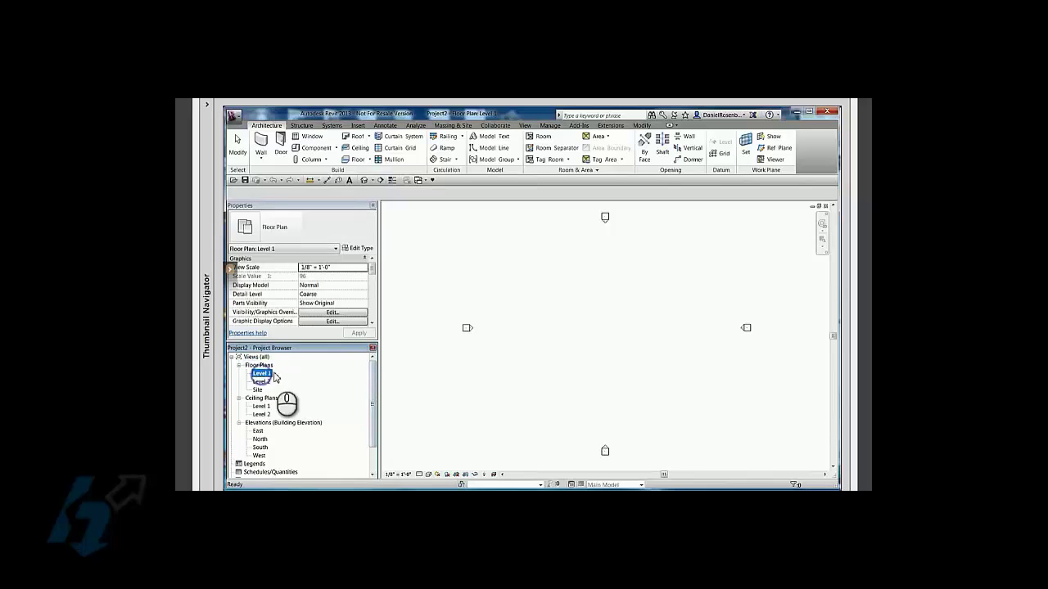
{"action": "left_click", "coordinate": [370, 274]}
{"action": "left_click_drag", "start_coordinate": [371, 274], "coordinate": [370, 284]}
{"action": "left_click", "coordinate": [352, 285]}
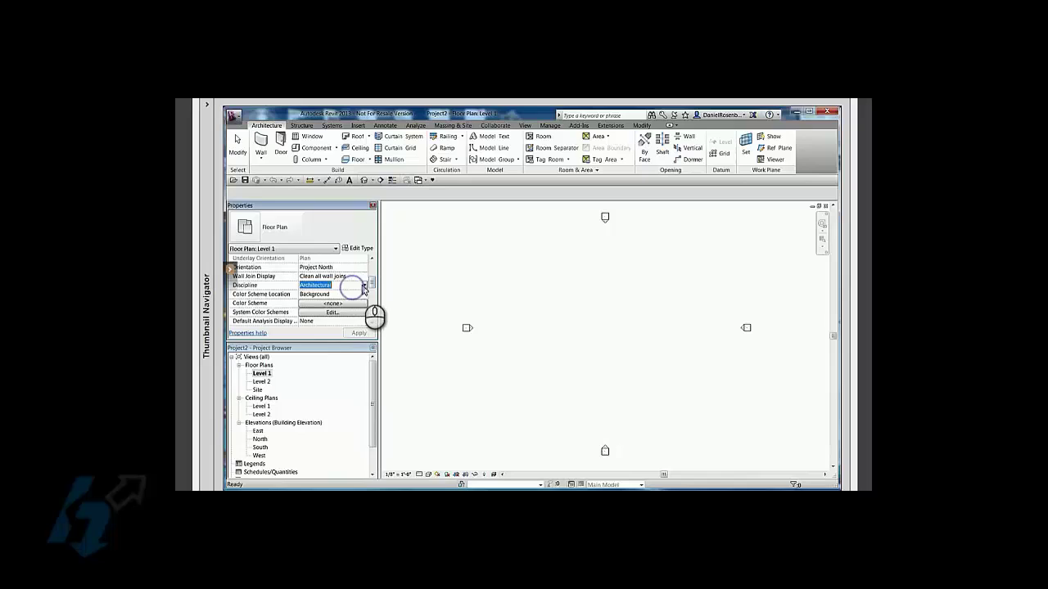
{"action": "left_click", "coordinate": [364, 284]}
{"action": "left_click", "coordinate": [359, 285]}
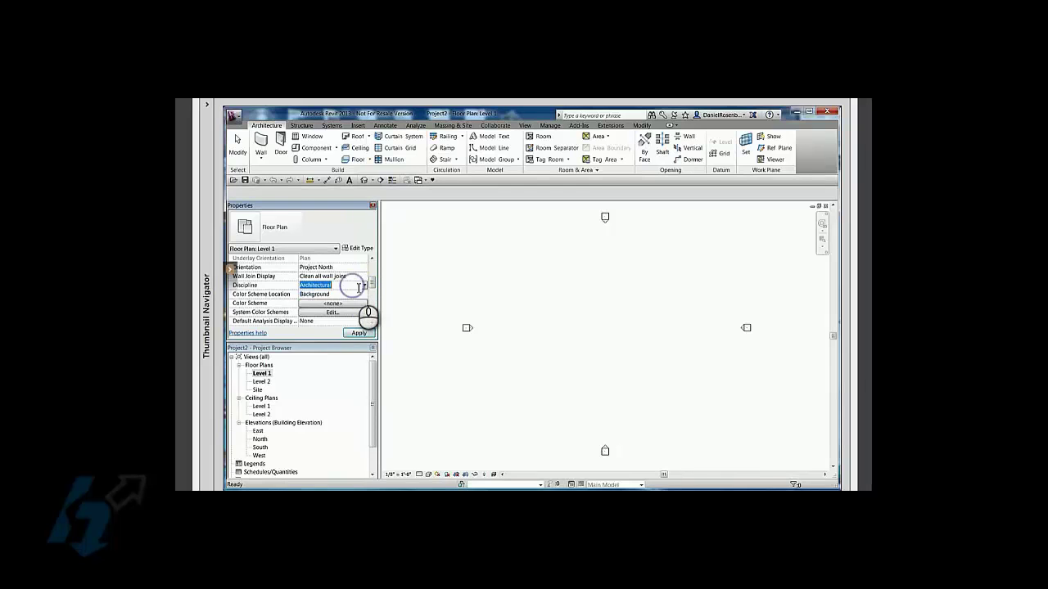
{"action": "left_click", "coordinate": [364, 285]}
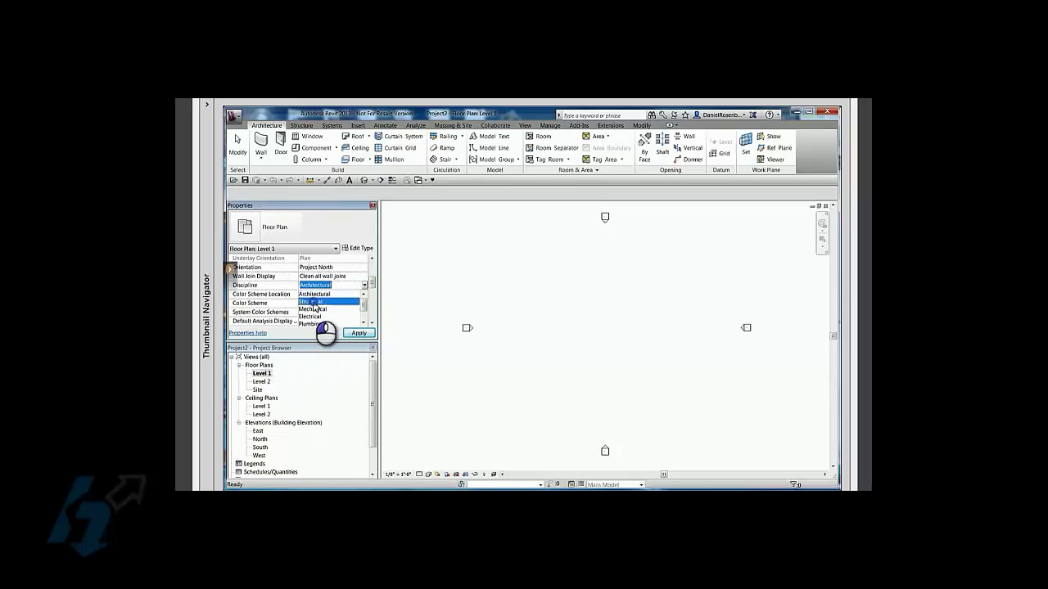
{"action": "left_click", "coordinate": [314, 303]}
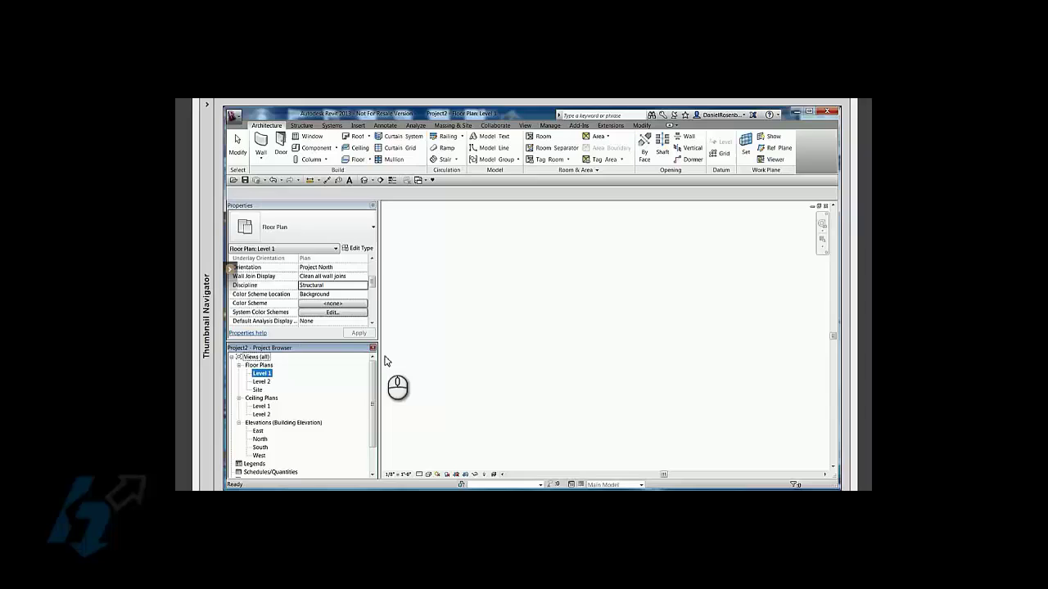
{"action": "mouse_move", "coordinate": [374, 383]}
{"action": "left_mouse_down"}
{"action": "mouse_move", "coordinate": [375, 407]}
{"action": "mouse_move", "coordinate": [377, 371]}
{"action": "left_mouse_up"}
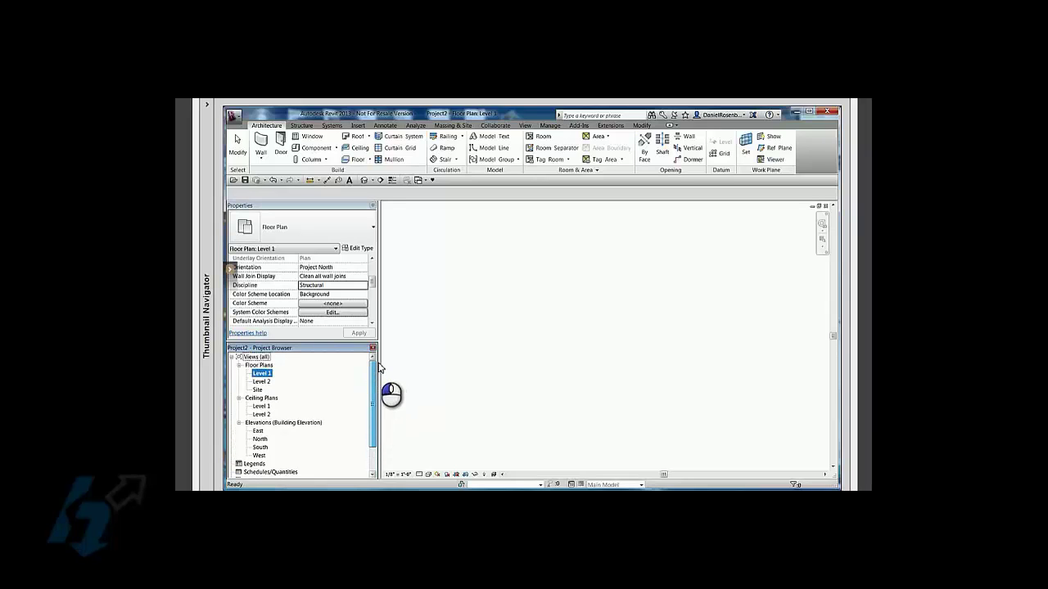
Switch the Project Browser's view organisation to Discipline.
{"action": "right_click", "coordinate": [259, 358]}
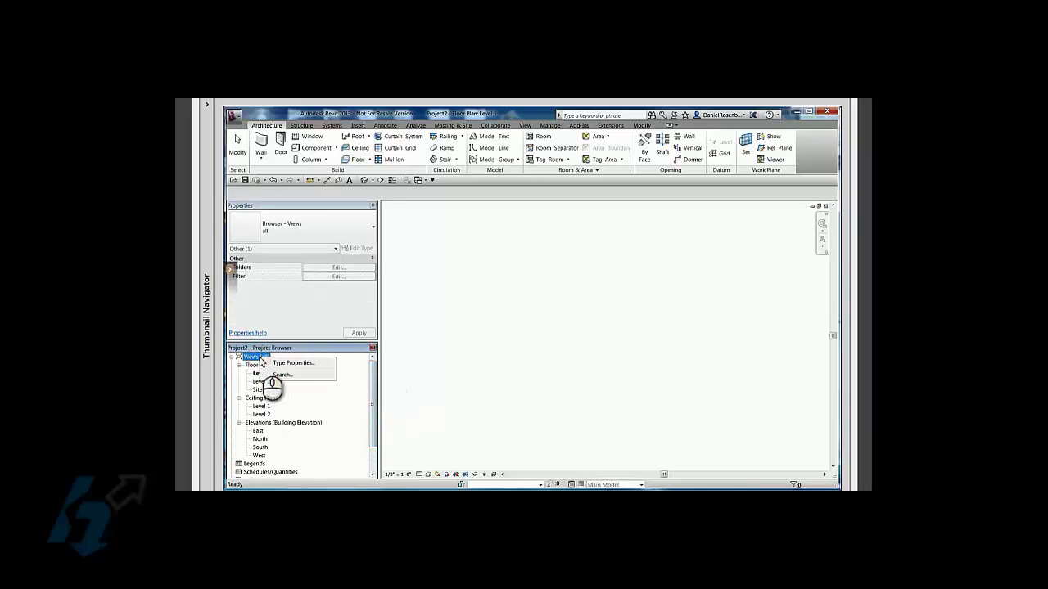
{"action": "left_click", "coordinate": [360, 231]}
{"action": "left_click", "coordinate": [363, 228]}
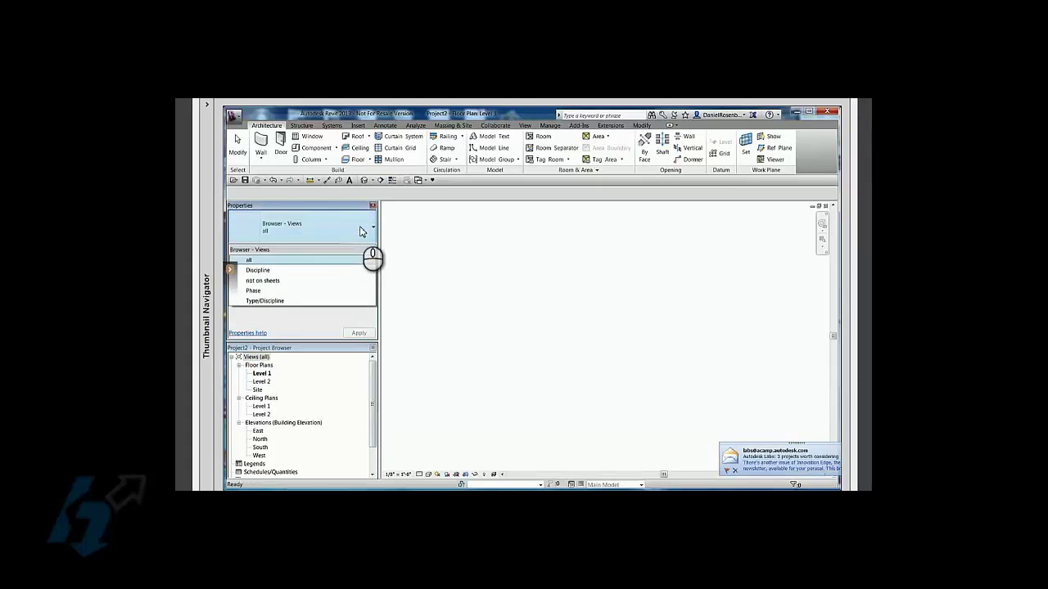
{"action": "left_click", "coordinate": [261, 270]}
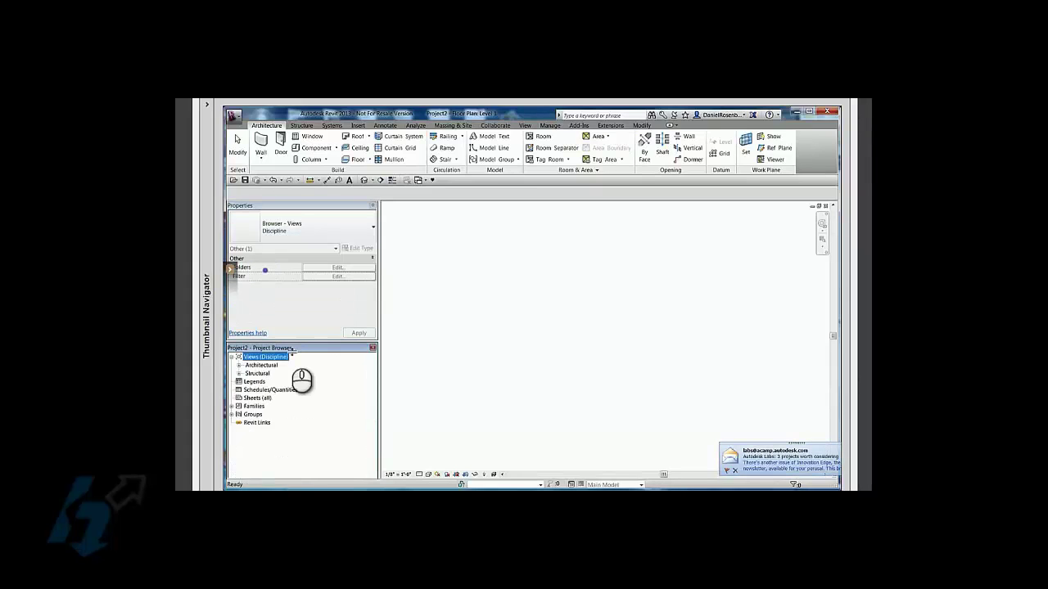
Expand Structural and Architectural floor plans, showing Level 1 under Structural, Level 2 and Site under Architectural.
{"action": "left_click", "coordinate": [239, 374]}
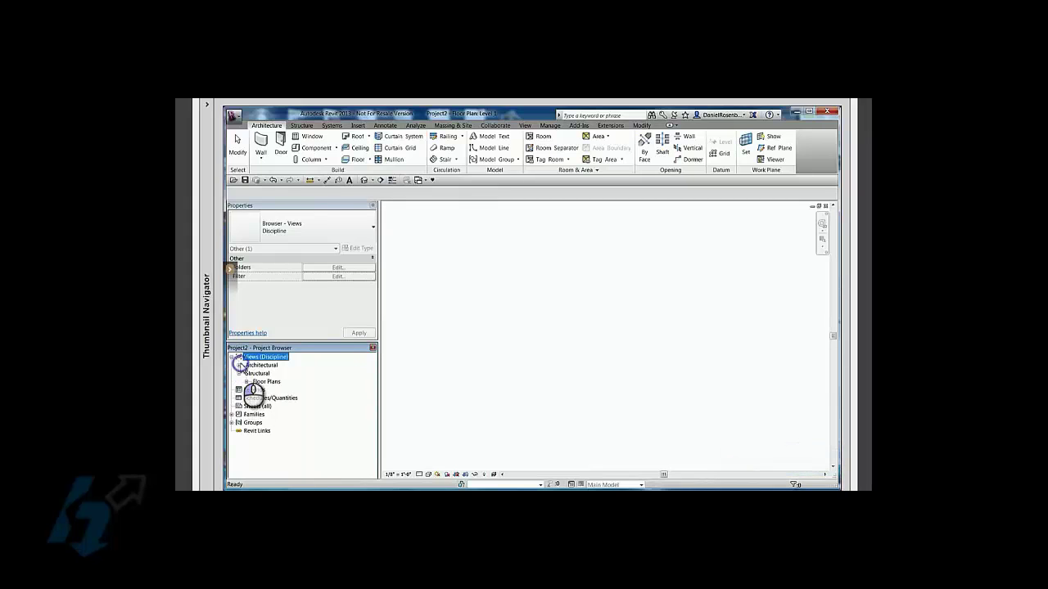
{"action": "left_click", "coordinate": [238, 365]}
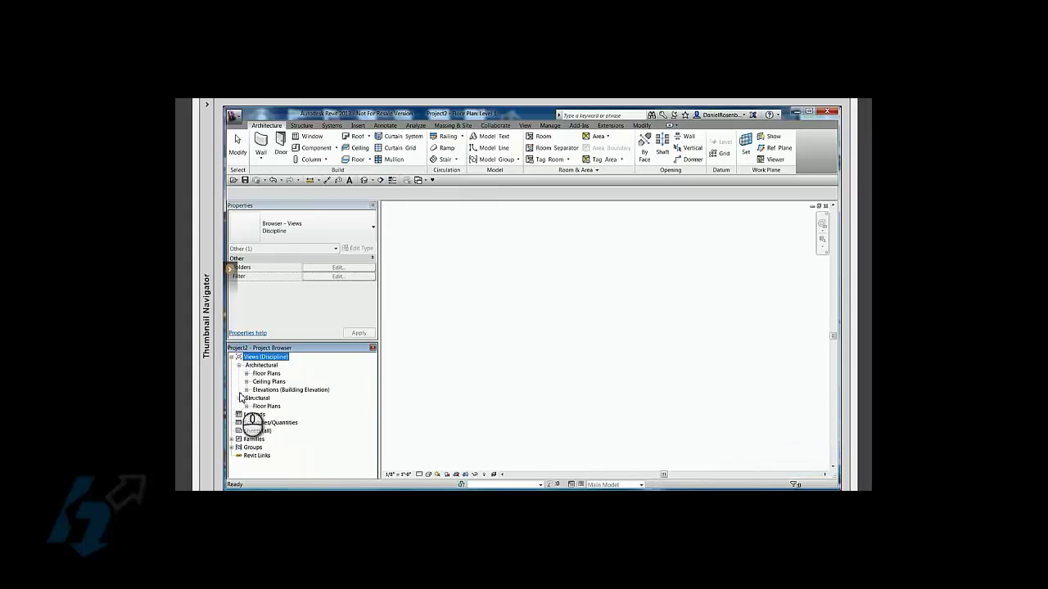
{"action": "left_click", "coordinate": [246, 405]}
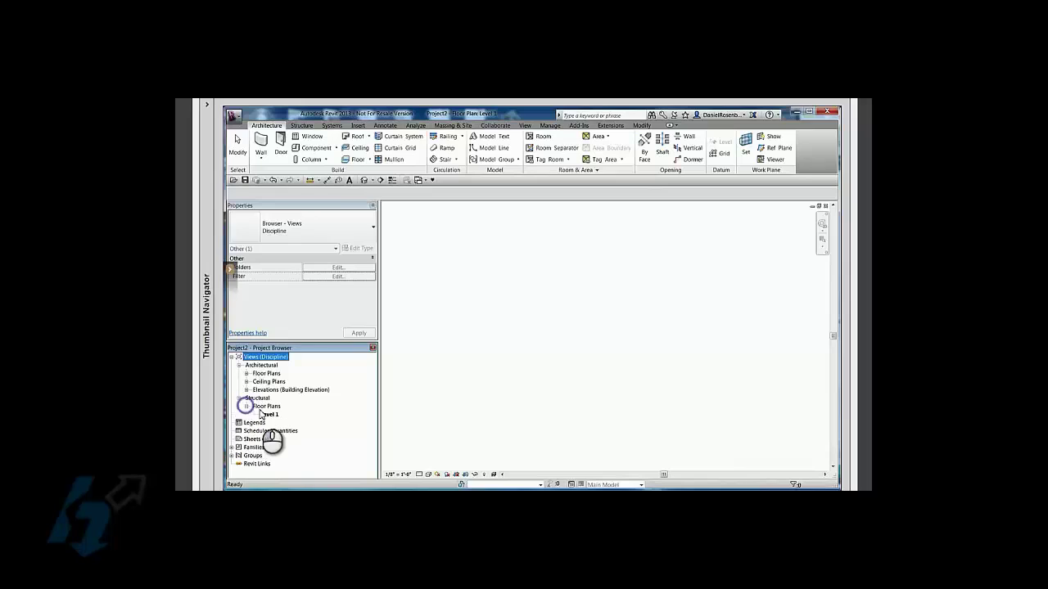
{"action": "left_click", "coordinate": [246, 373]}
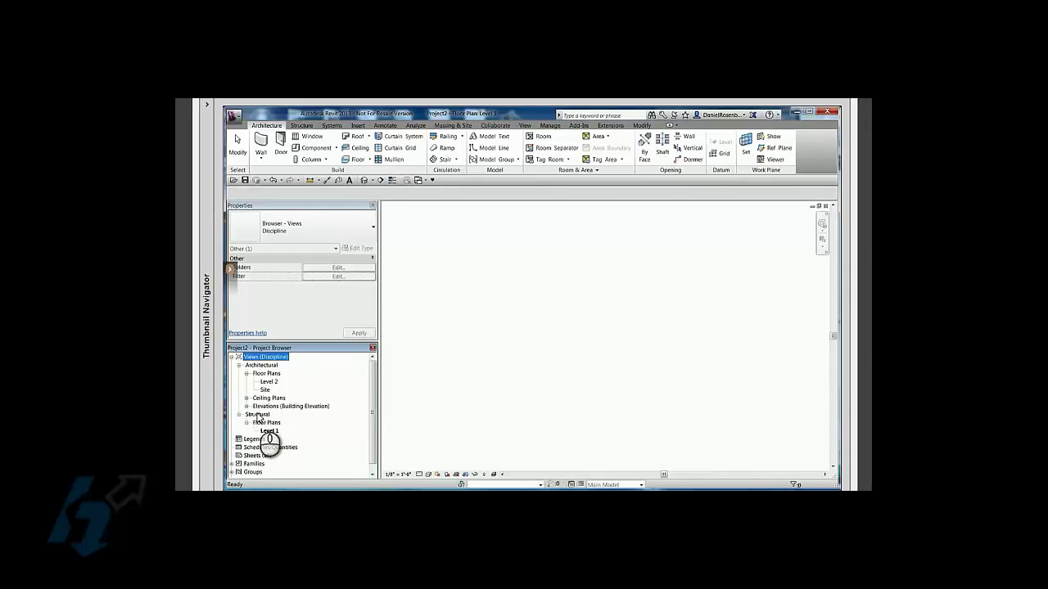
Review Level 1 and Discipline organisation properties, then open Project Parameters, which lists only Occupant.
{"action": "left_click", "coordinate": [427, 321]}
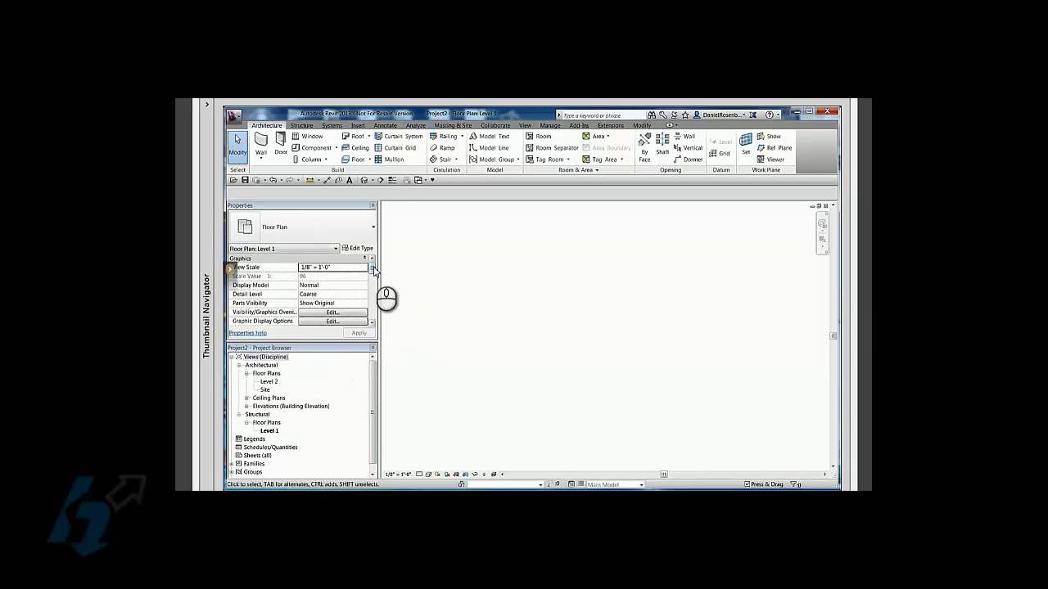
{"action": "mouse_move", "coordinate": [373, 270]}
{"action": "left_mouse_down"}
{"action": "mouse_move", "coordinate": [363, 324]}
{"action": "mouse_move", "coordinate": [365, 259]}
{"action": "left_mouse_up"}
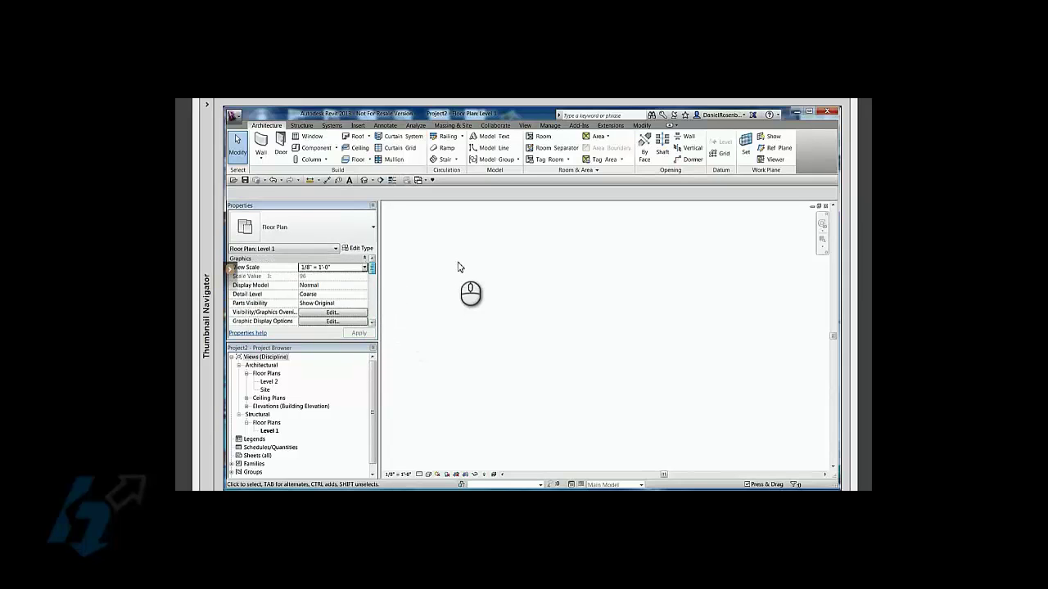
{"action": "left_click", "coordinate": [370, 375]}
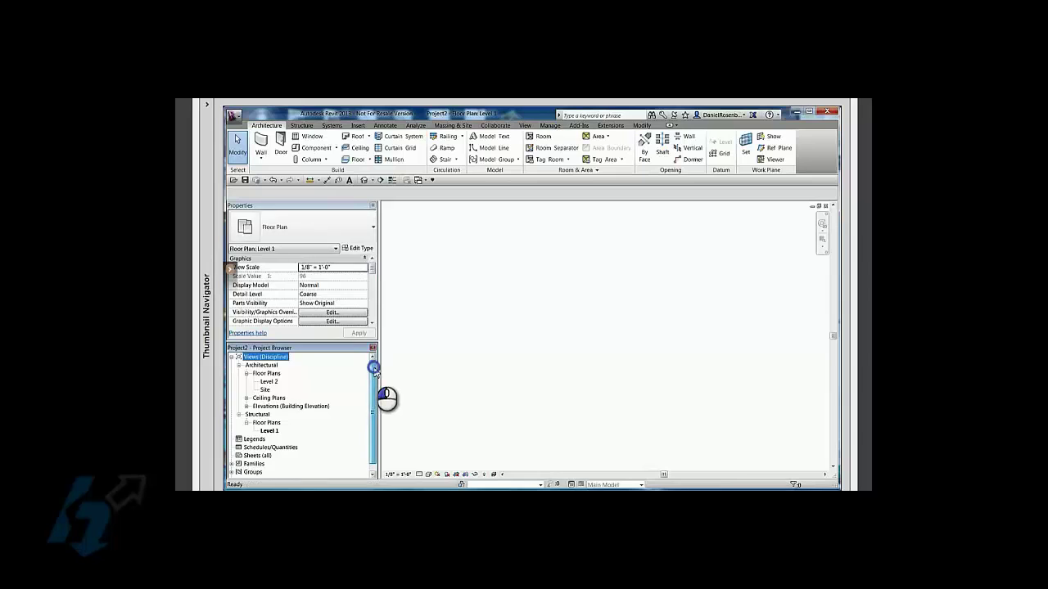
{"action": "left_click", "coordinate": [510, 306]}
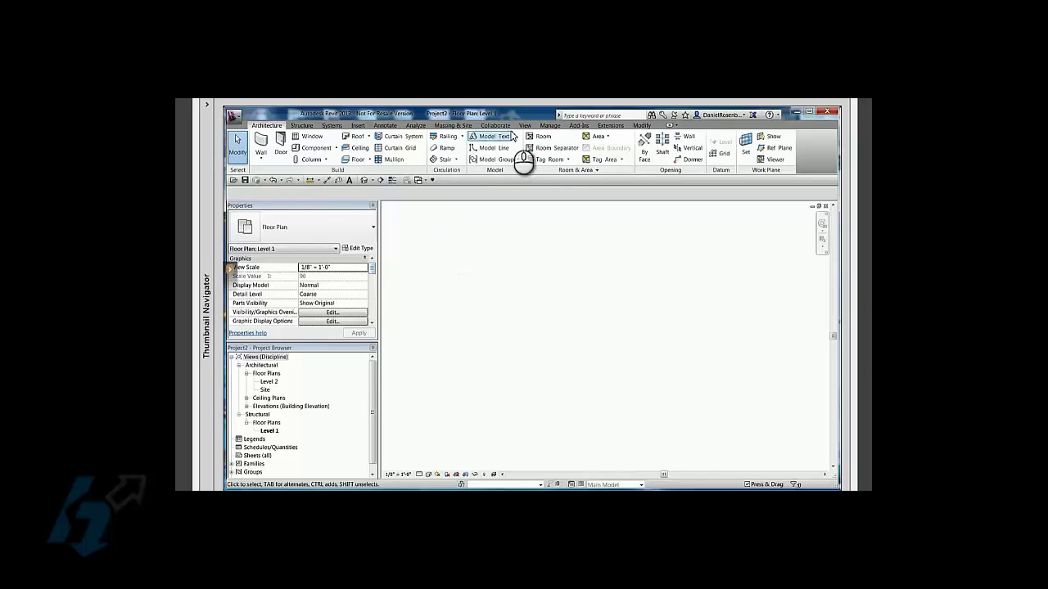
{"action": "left_click", "coordinate": [550, 126]}
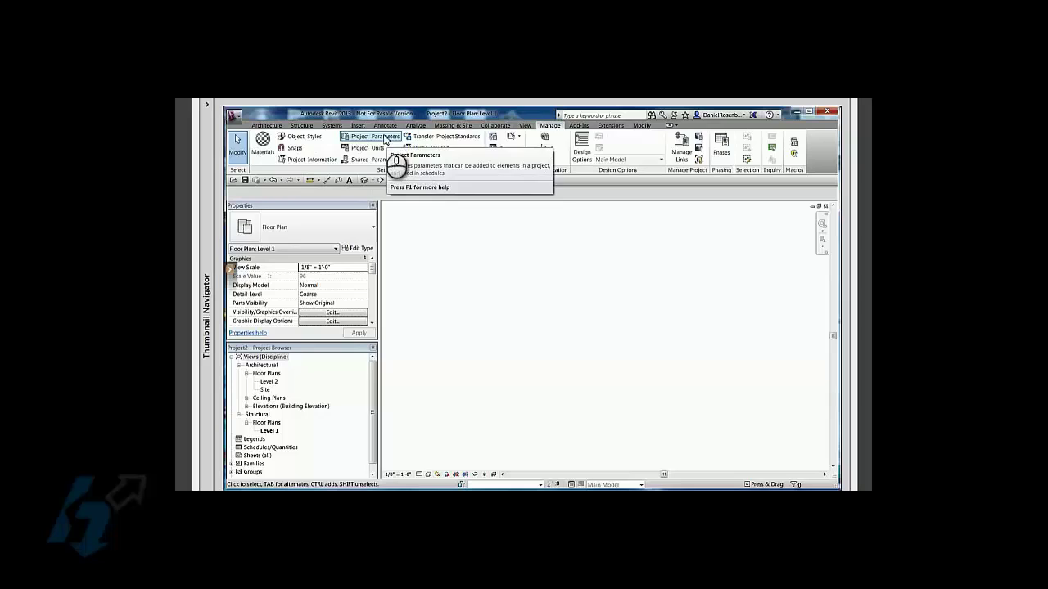
{"action": "left_click", "coordinate": [385, 139]}
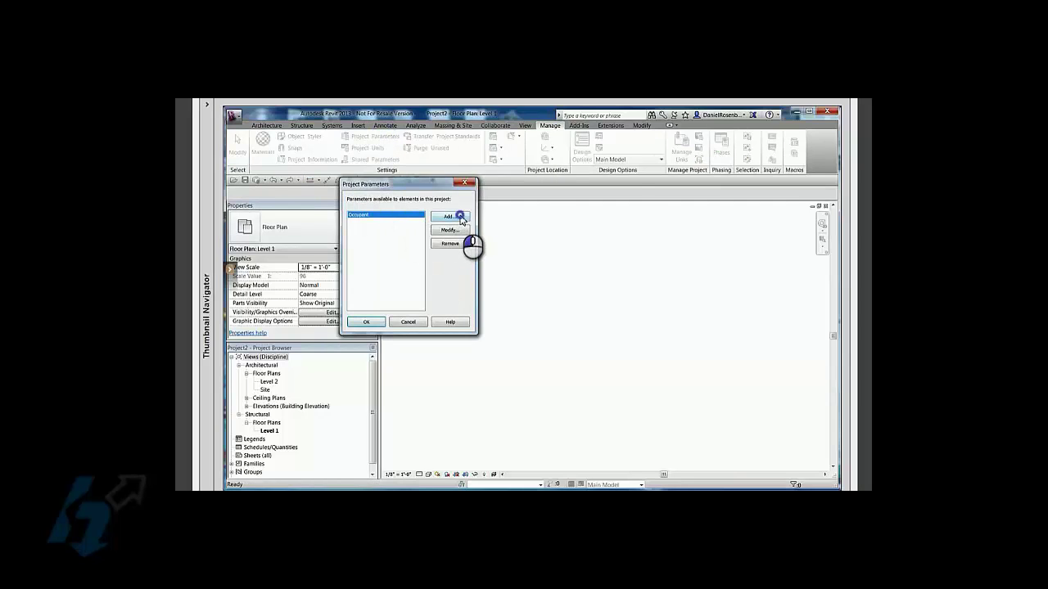
Add a Sub-Discipline project parameter: Text type, Instance, grouped under Graphics, applied to Views.
{"action": "left_click", "coordinate": [461, 218]}
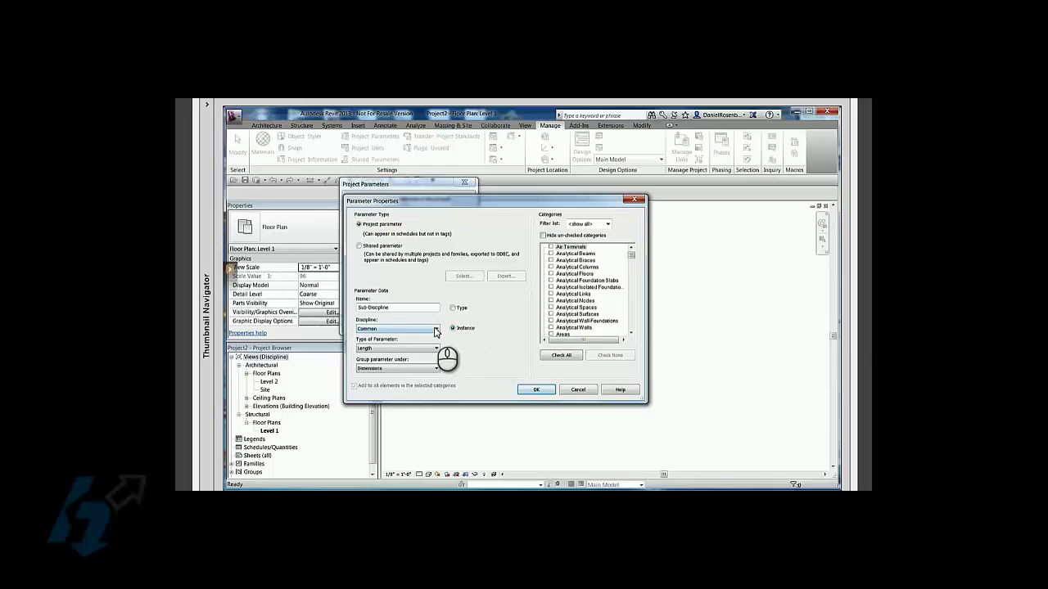
{"action": "left_click", "coordinate": [435, 330]}
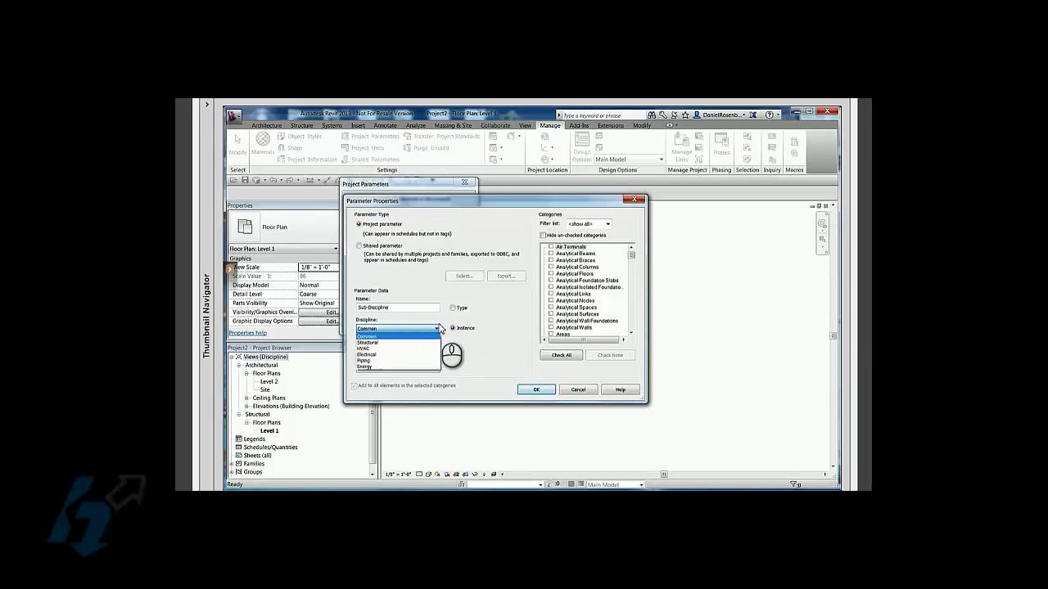
{"action": "left_click", "coordinate": [435, 337]}
{"action": "left_click", "coordinate": [437, 350]}
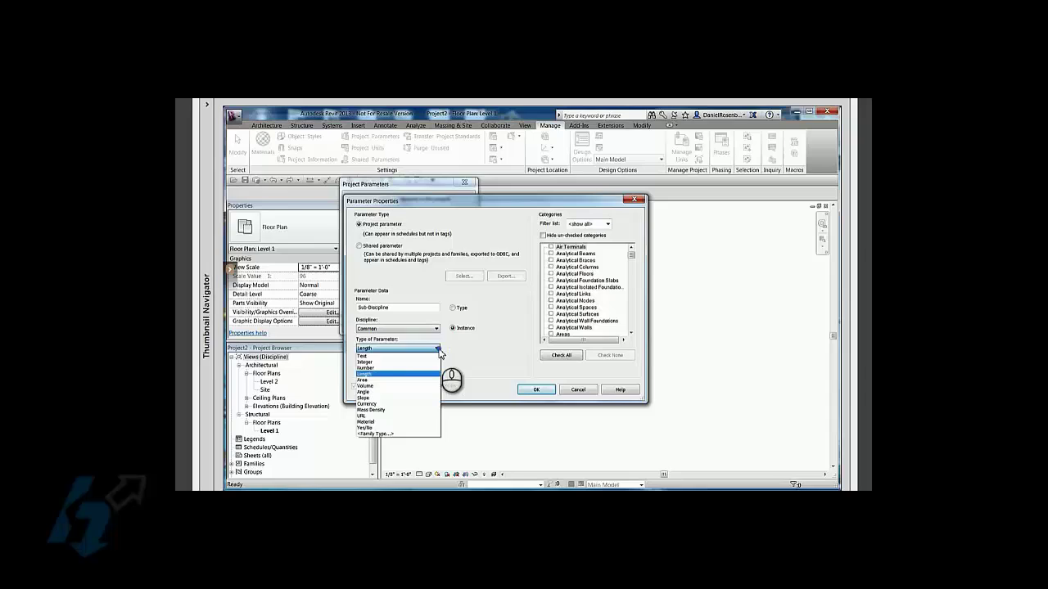
{"action": "left_click", "coordinate": [416, 357]}
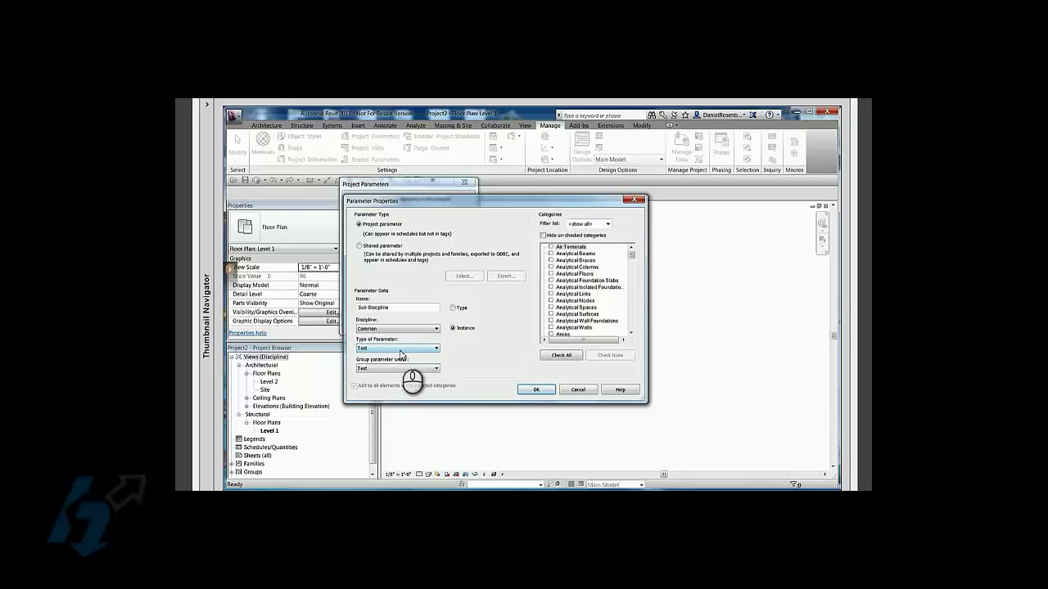
{"action": "left_click", "coordinate": [437, 370]}
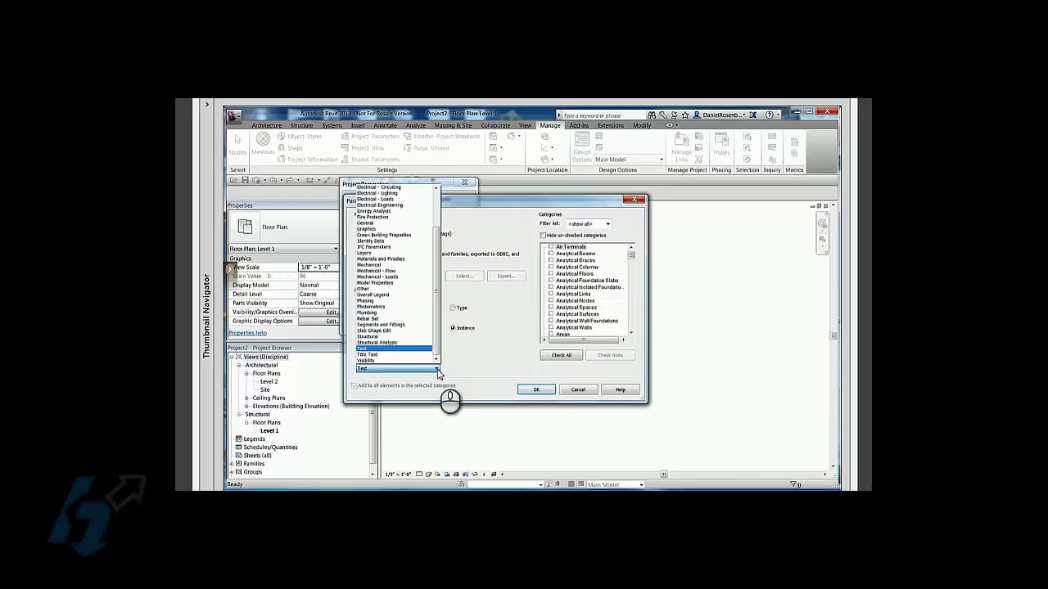
{"action": "scroll", "coordinate": [436, 327], "scroll_direction": "up", "scroll_amount": 3}
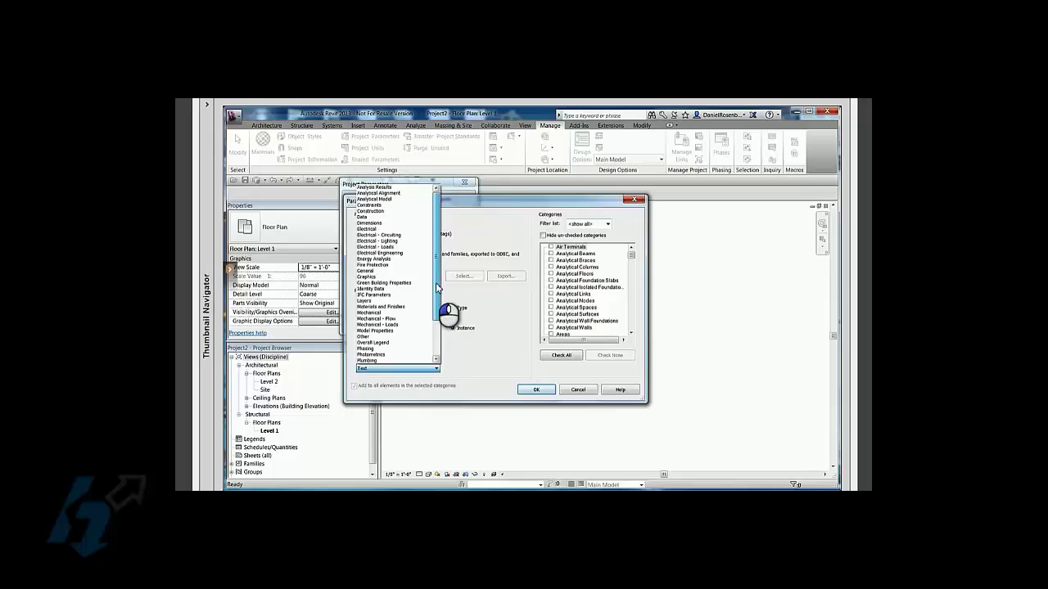
{"action": "left_click", "coordinate": [399, 276]}
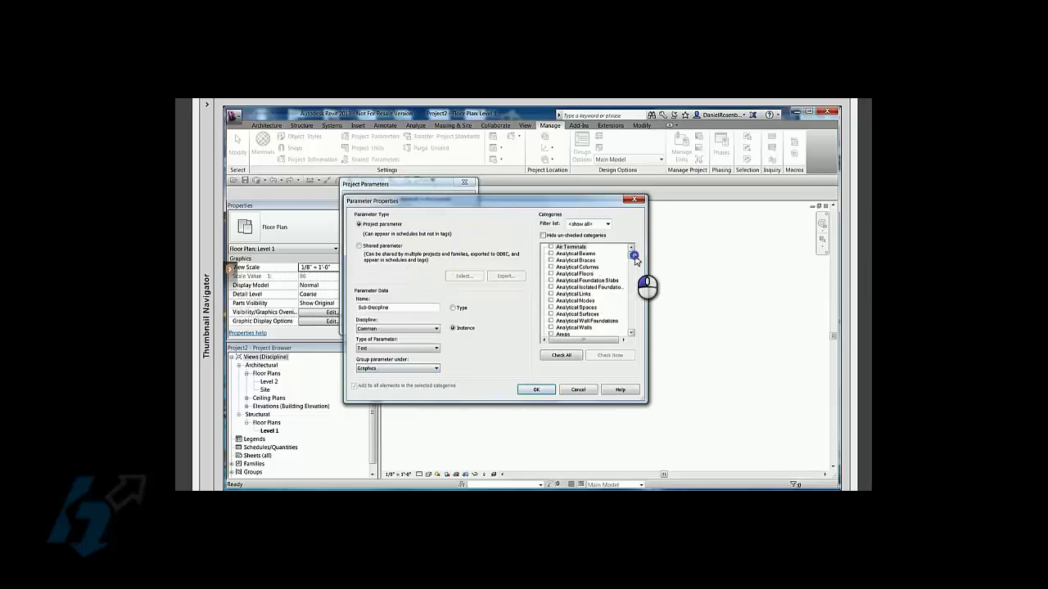
{"action": "left_click_drag", "start_coordinate": [633, 260], "coordinate": [637, 329]}
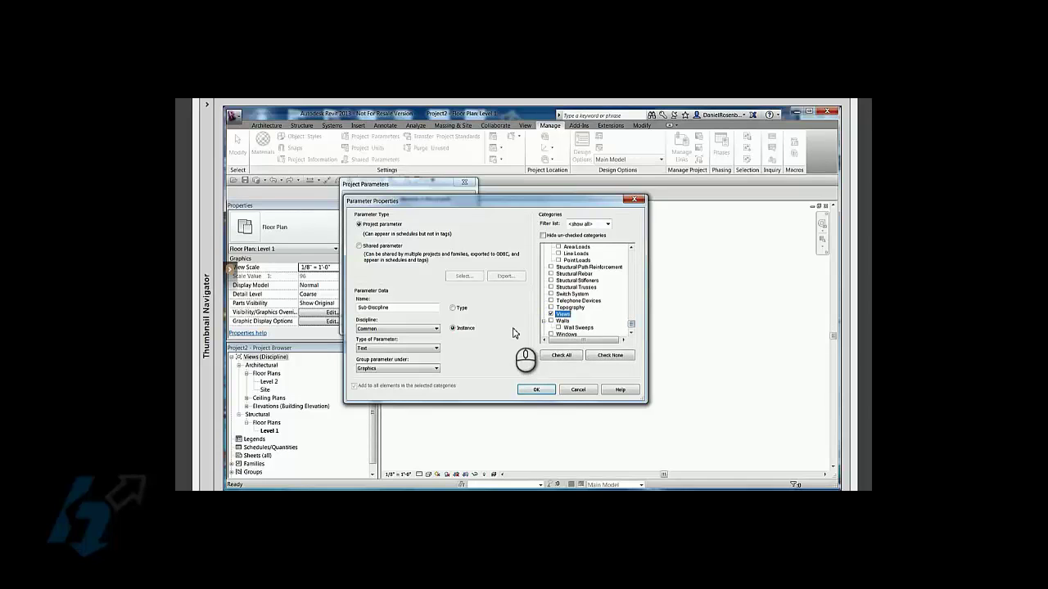
{"action": "left_click", "coordinate": [533, 391]}
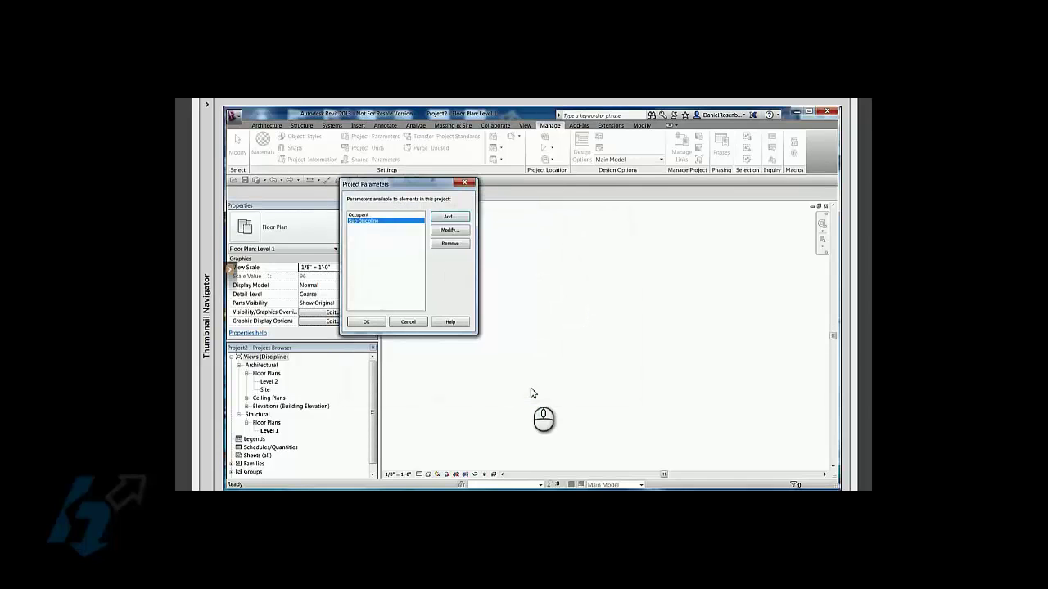
Close Project Parameters and enter Working as the Level 1 plan's Sub-Discipline.
{"action": "left_click", "coordinate": [369, 321]}
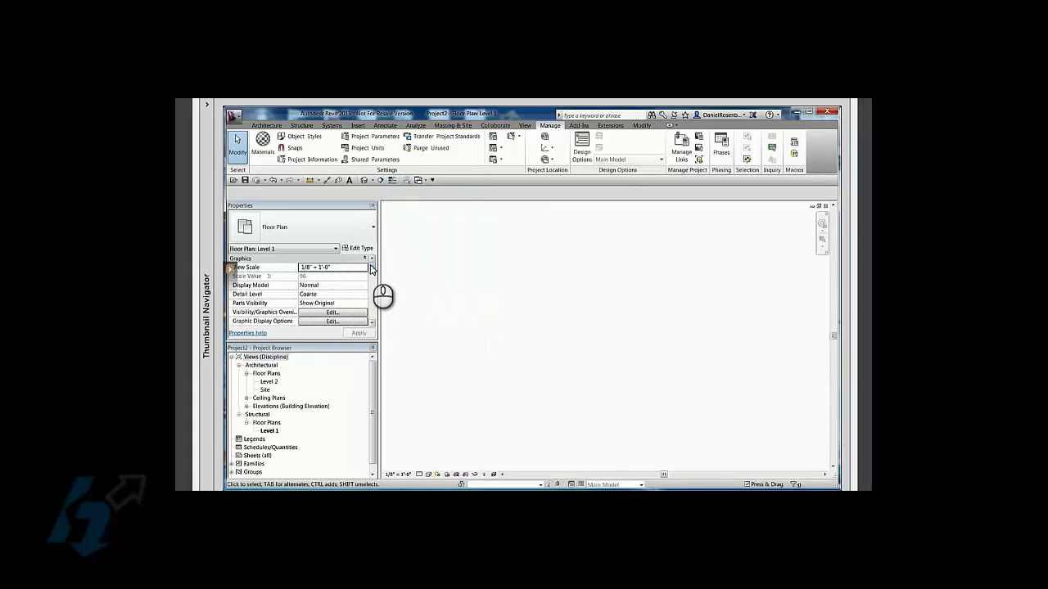
{"action": "left_click_drag", "start_coordinate": [371, 268], "coordinate": [371, 282]}
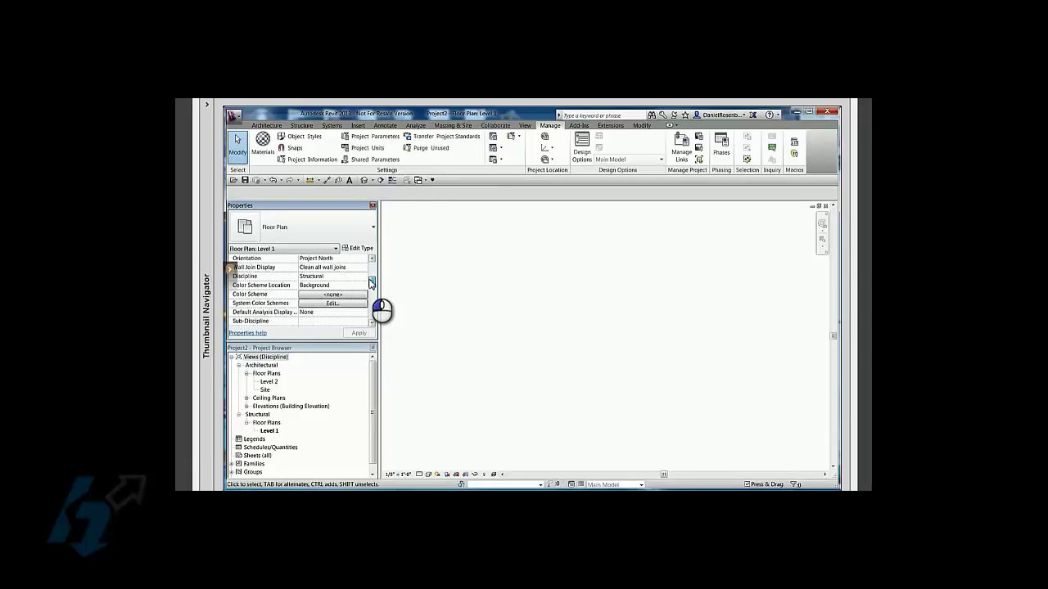
{"action": "left_click", "coordinate": [310, 320]}
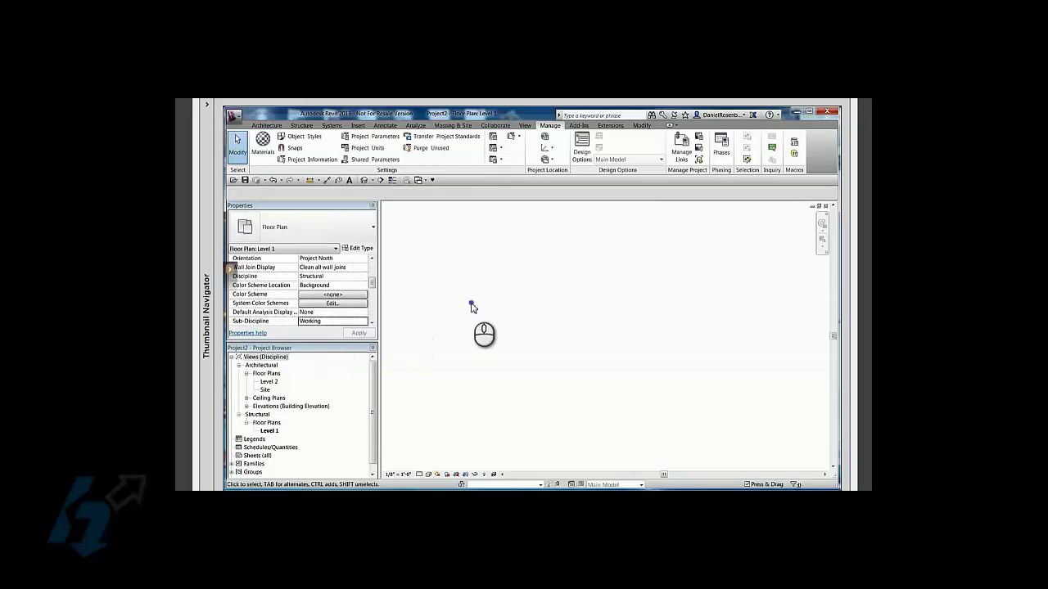
{"action": "left_click", "coordinate": [369, 380]}
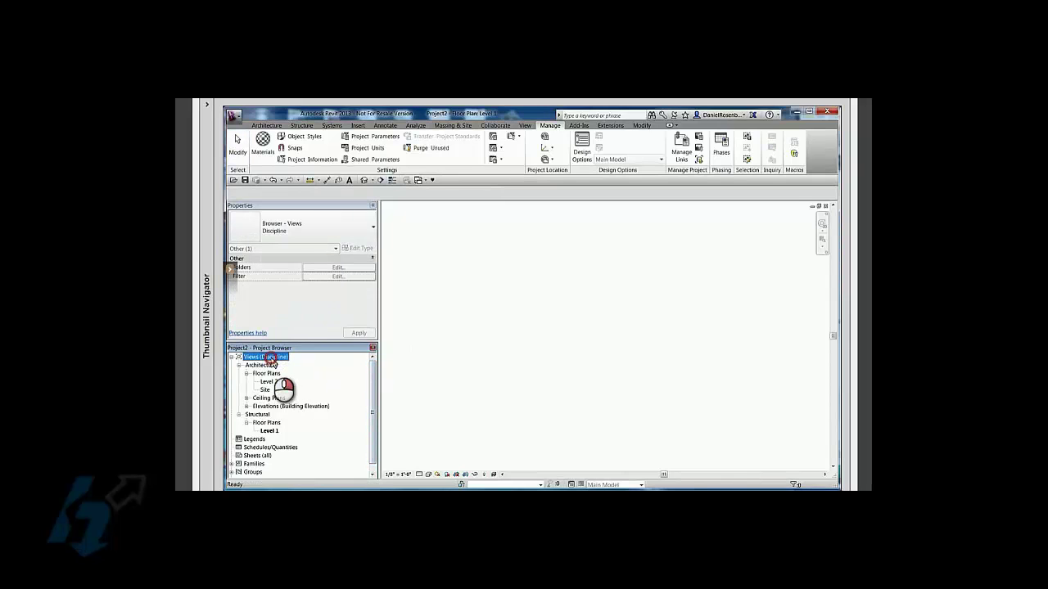
Add Sub-Discipline as the third folder grouping level in the Views (Discipline) organisation.
{"action": "right_click", "coordinate": [270, 358]}
{"action": "left_click", "coordinate": [291, 365]}
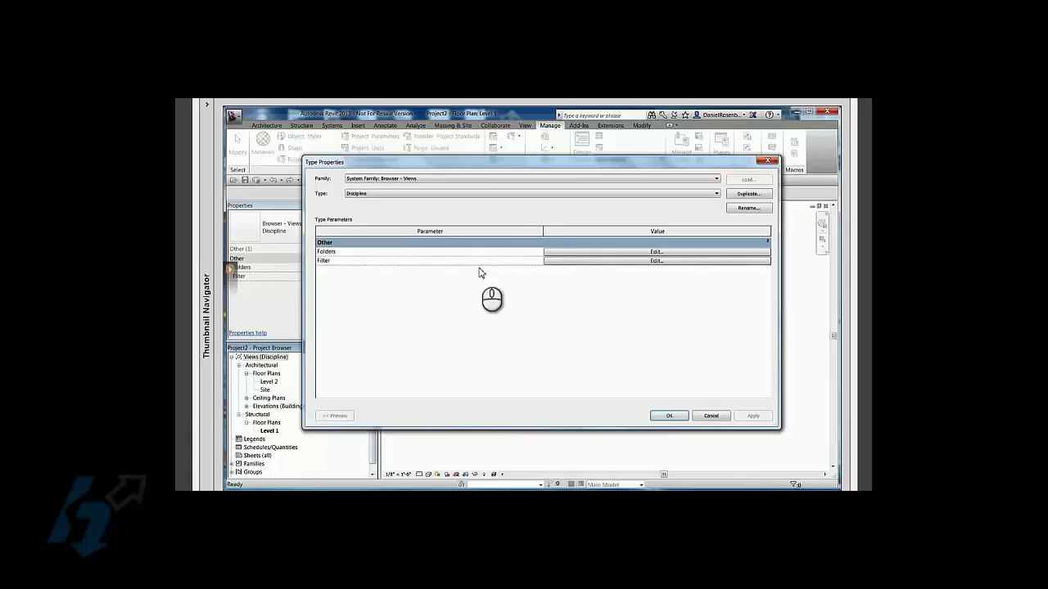
{"action": "left_click", "coordinate": [577, 252]}
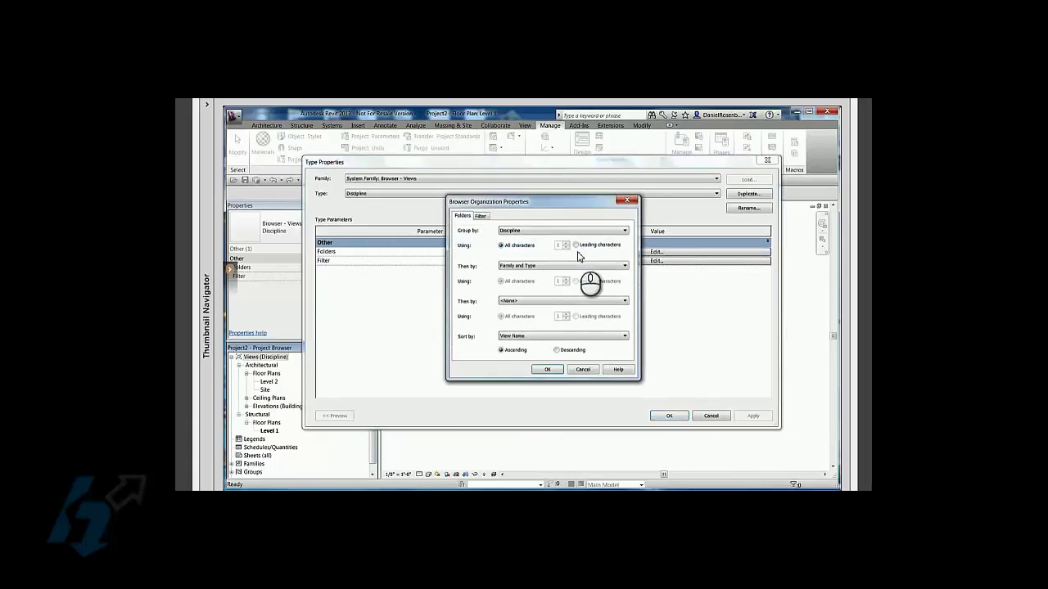
{"action": "left_click_drag", "start_coordinate": [527, 202], "coordinate": [555, 199]}
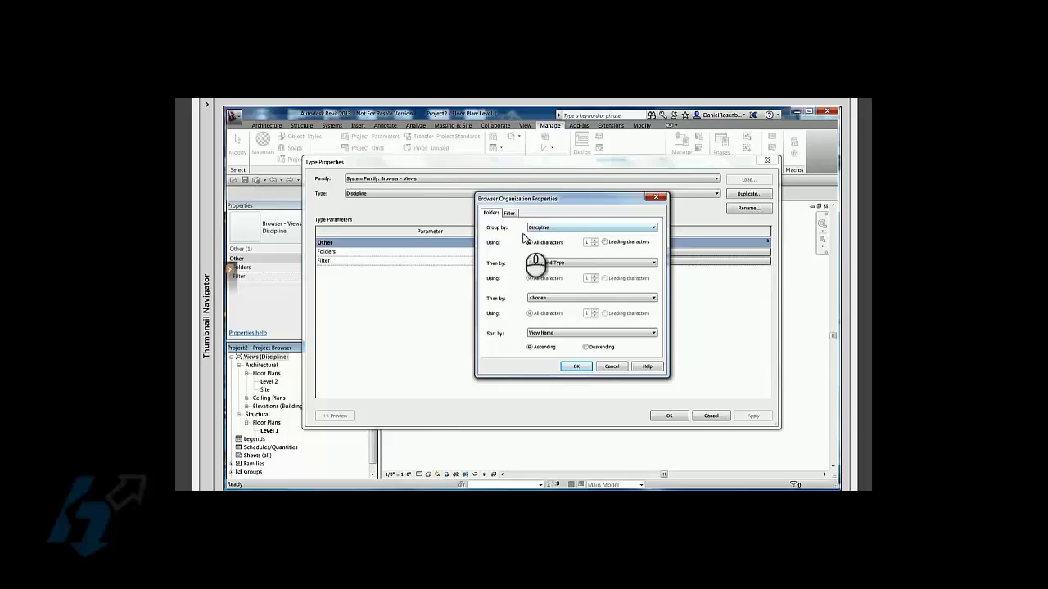
{"action": "left_click", "coordinate": [649, 299]}
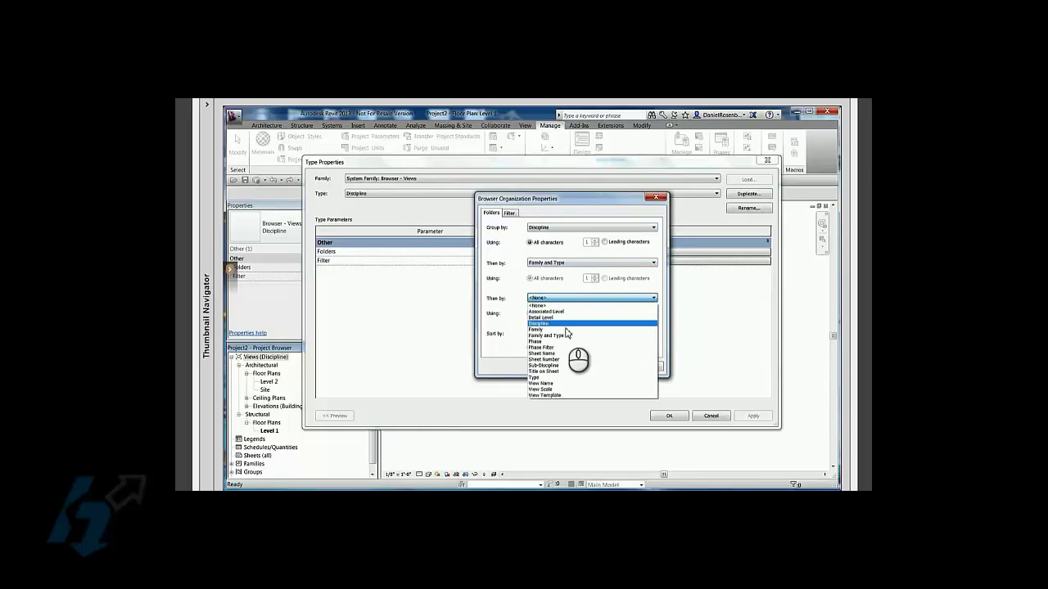
{"action": "left_click", "coordinate": [549, 365]}
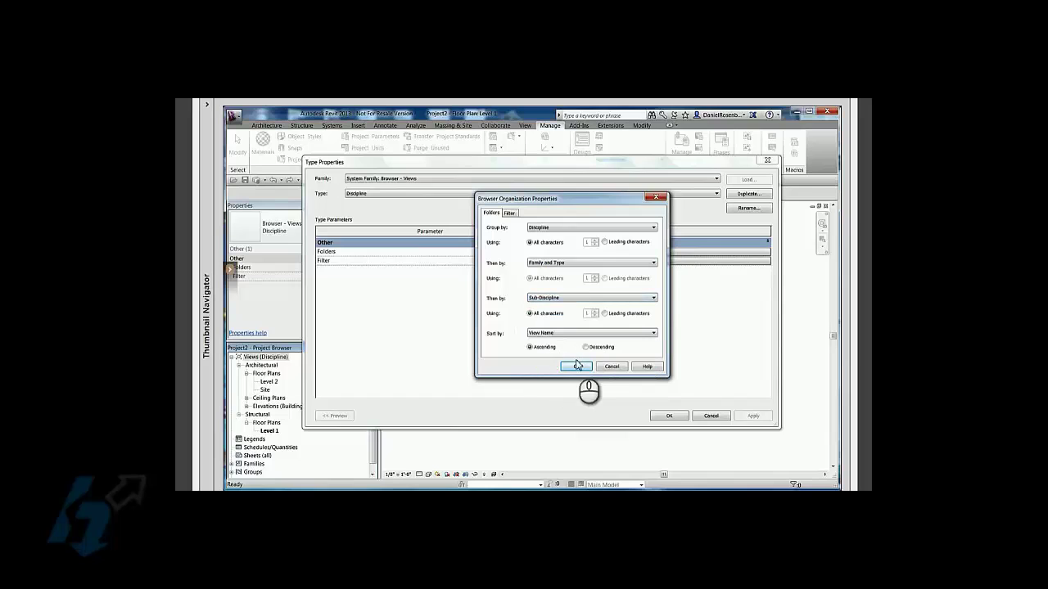
{"action": "left_click", "coordinate": [576, 367]}
{"action": "left_click", "coordinate": [668, 415]}
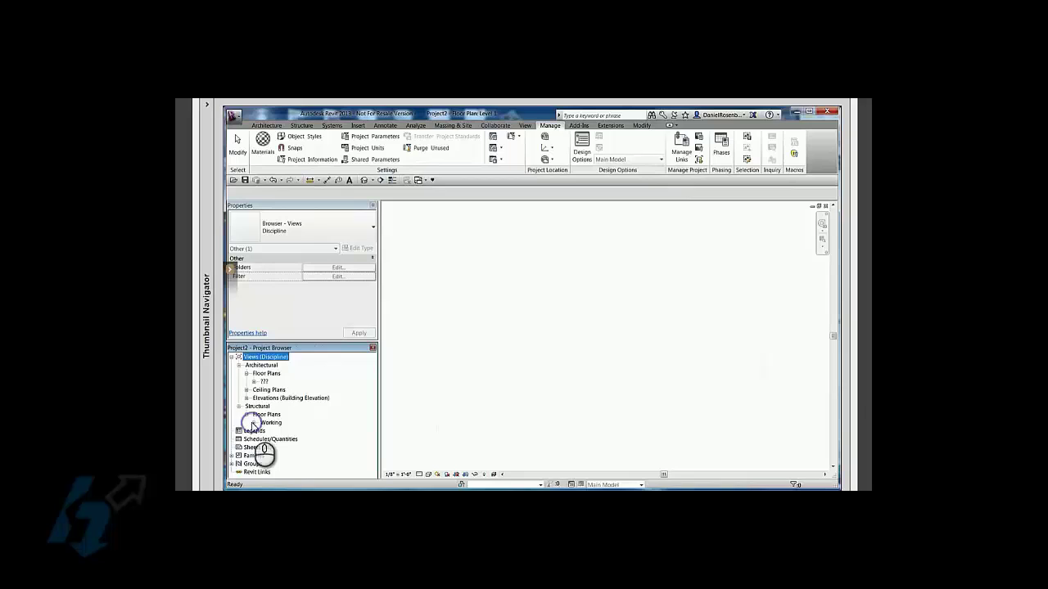
Check the Structural Working folder, then open the Architectural floor plans' ??? folder and select Level 2.
{"action": "left_click", "coordinate": [254, 423]}
{"action": "left_click", "coordinate": [253, 422]}
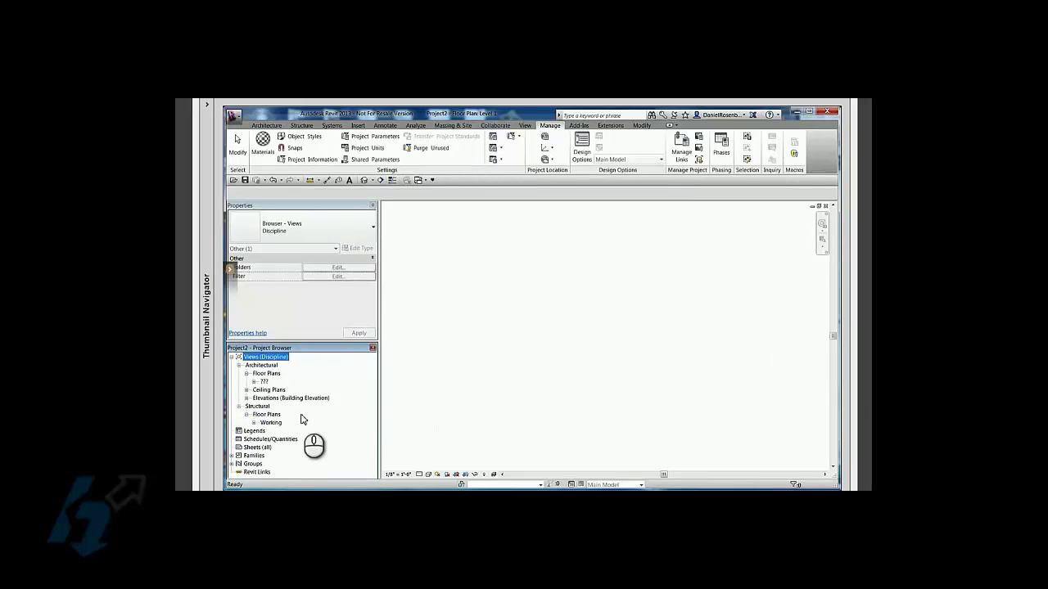
{"action": "left_click", "coordinate": [254, 382]}
{"action": "left_click", "coordinate": [274, 390]}
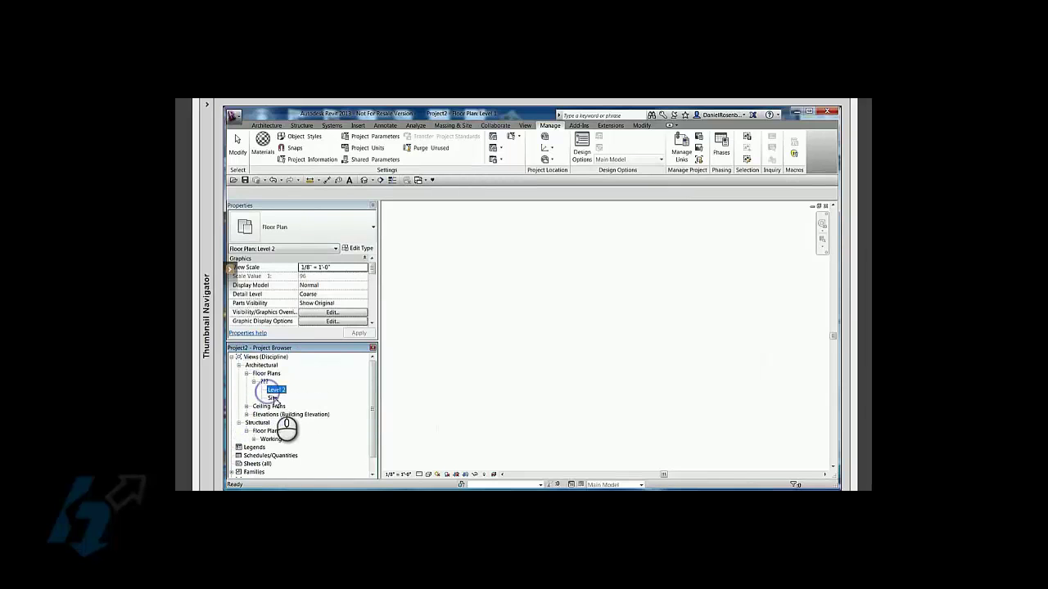
Expand the Ceiling Plans and Building Elevation groups to reveal their ??? folders.
{"action": "left_click", "coordinate": [246, 406]}
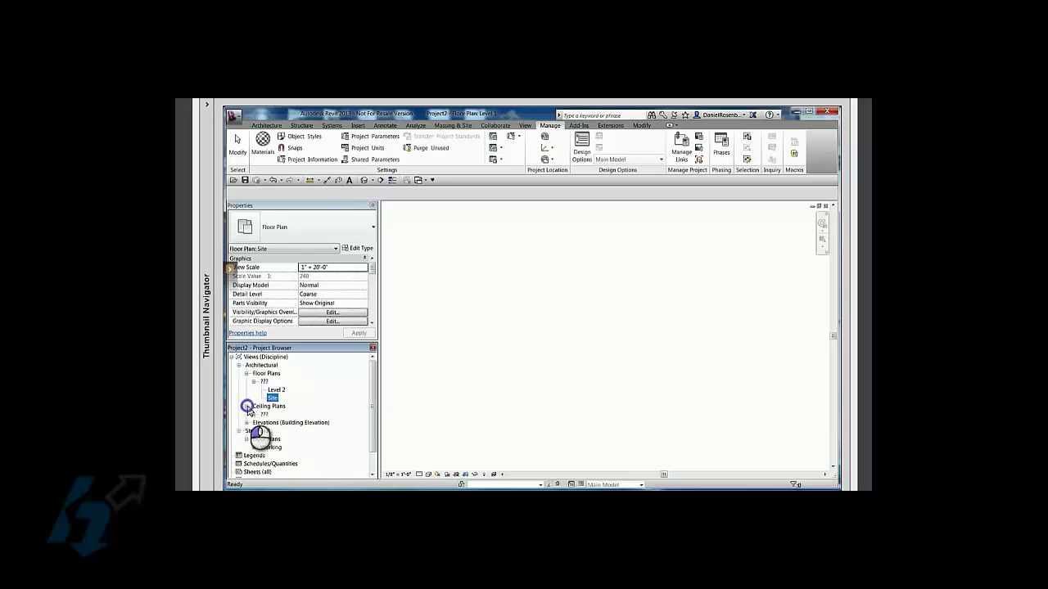
{"action": "left_click", "coordinate": [248, 422]}
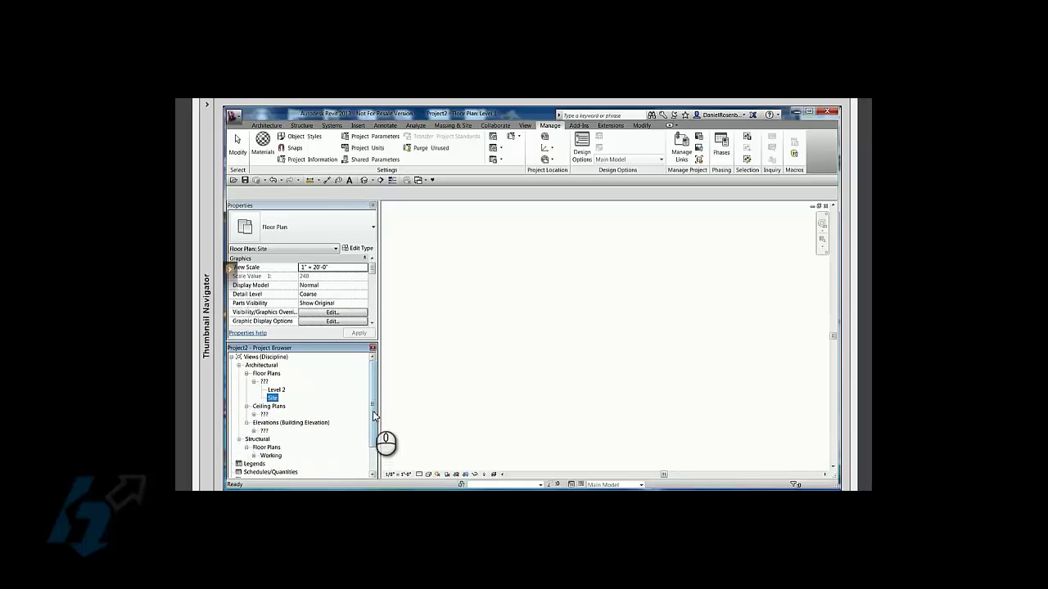
{"action": "left_click_drag", "start_coordinate": [372, 412], "coordinate": [373, 424]}
{"action": "scroll", "coordinate": [375, 423], "scroll_direction": "up", "scroll_amount": 1}
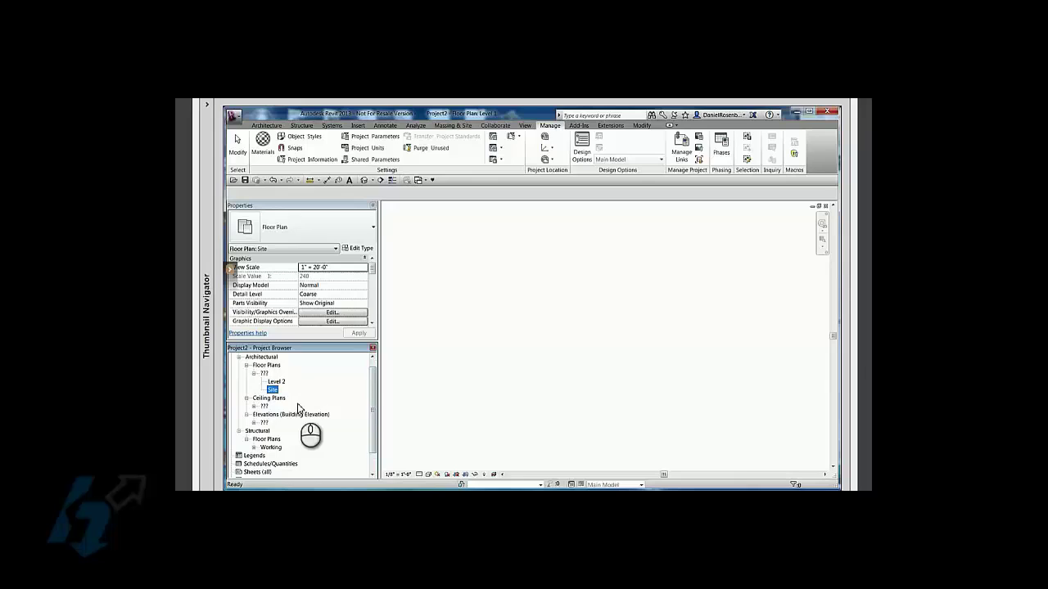
{"action": "scroll", "coordinate": [373, 405], "scroll_direction": "up", "scroll_amount": 1}
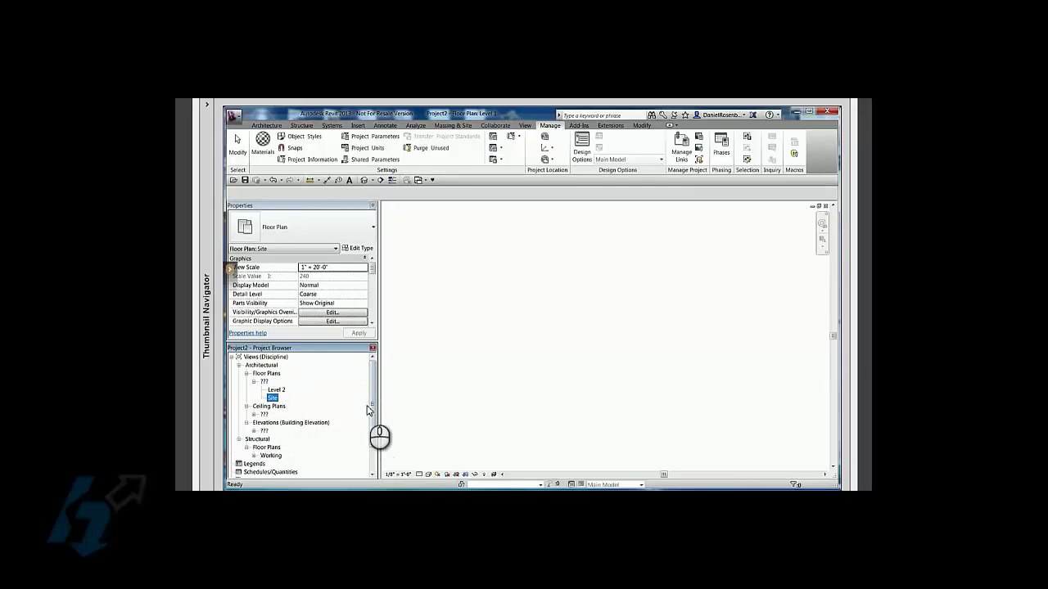
{"action": "scroll", "coordinate": [381, 431], "scroll_direction": "down", "scroll_amount": 1}
{"action": "scroll", "coordinate": [381, 431], "scroll_direction": "up", "scroll_amount": 1}
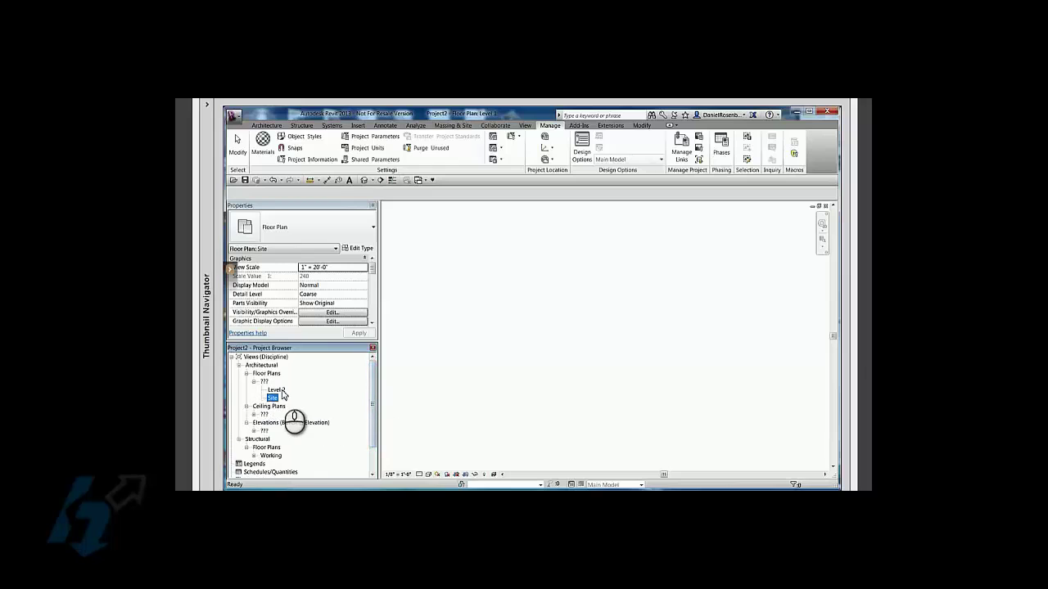
Select Level 2 with Site to confirm Site's blank Sub-Discipline, then clear the selection.
{"action": "left_click", "coordinate": [276, 390], "text": "ctrl"}
{"action": "mouse_move", "coordinate": [374, 274]}
{"action": "left_mouse_down"}
{"action": "mouse_move", "coordinate": [373, 303]}
{"action": "mouse_move", "coordinate": [374, 267]}
{"action": "left_mouse_up"}
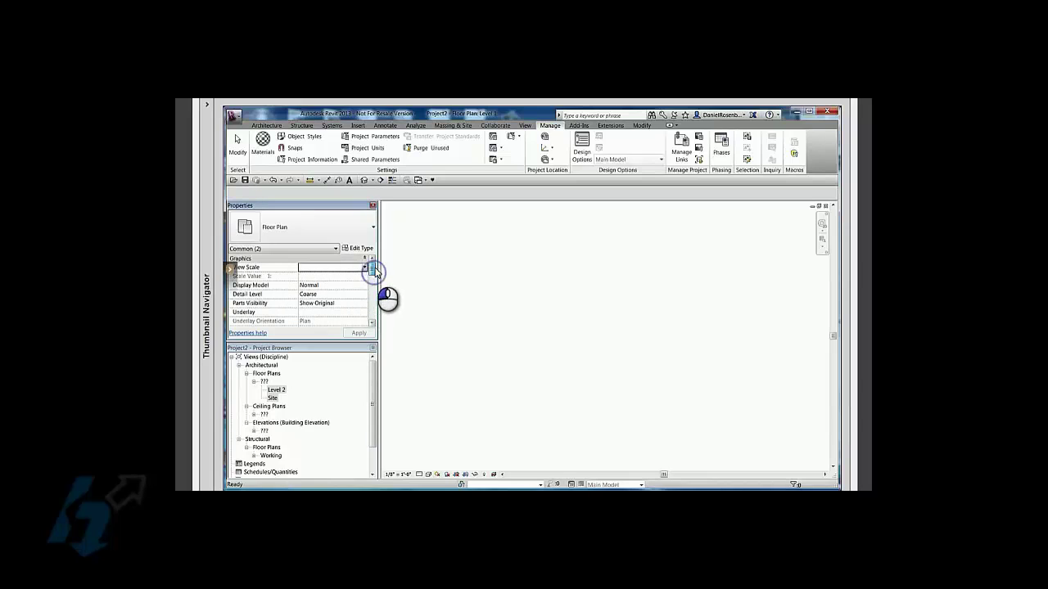
{"action": "left_click", "coordinate": [433, 279]}
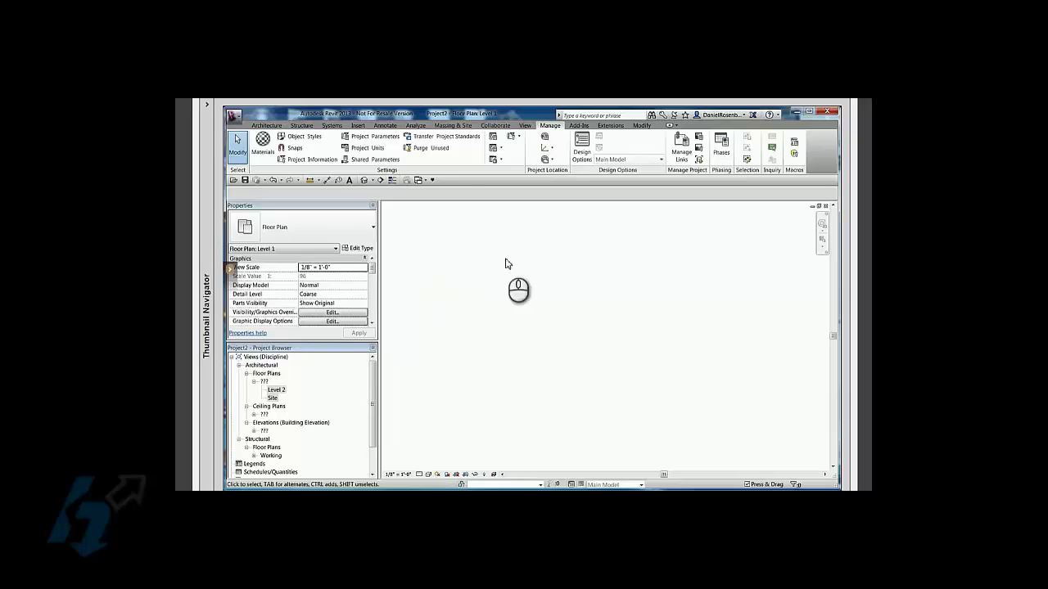
{"action": "left_click", "coordinate": [457, 267]}
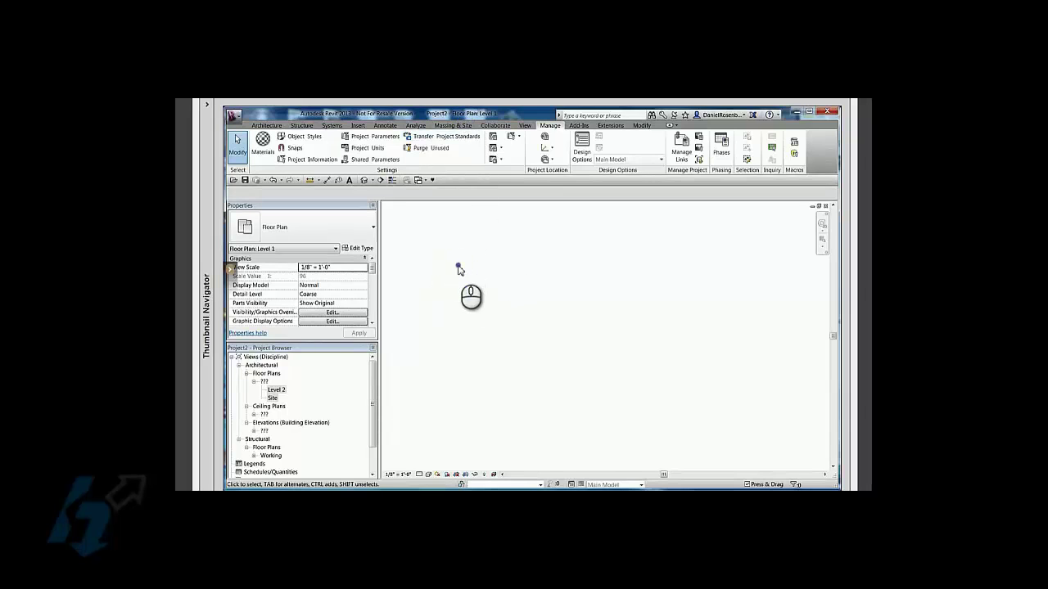